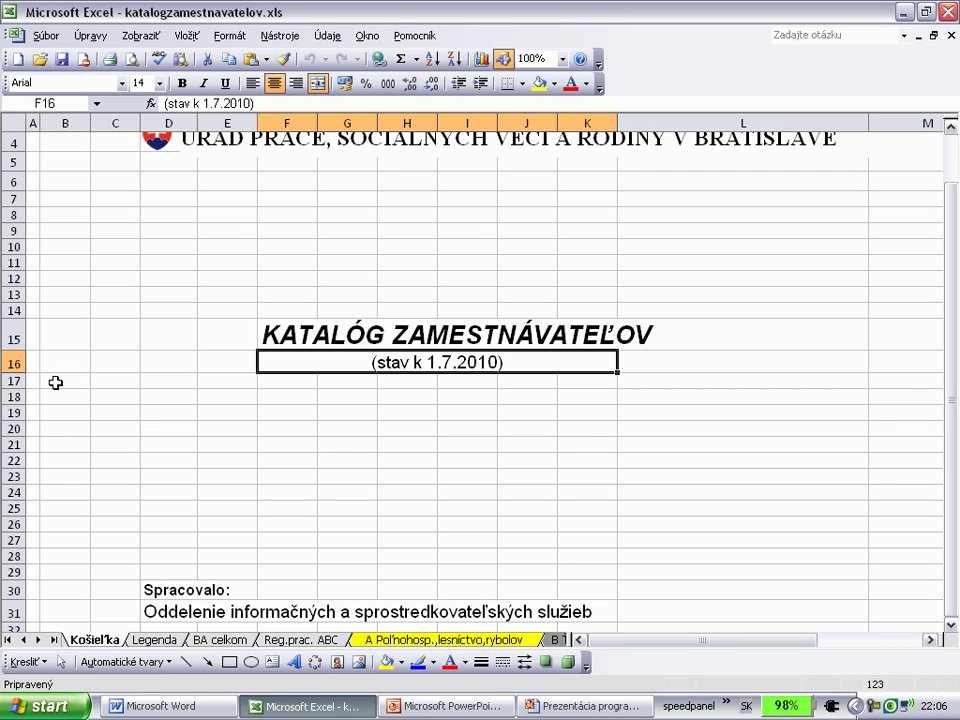
# Open the F Stavebníctvo worksheet in the employer catalogue workbook.
pyautogui.click(38, 641)
pyautogui.click(38, 641)
pyautogui.click(38, 641)
pyautogui.click(38, 641)
pyautogui.click(38, 641)
pyautogui.click(38, 641)
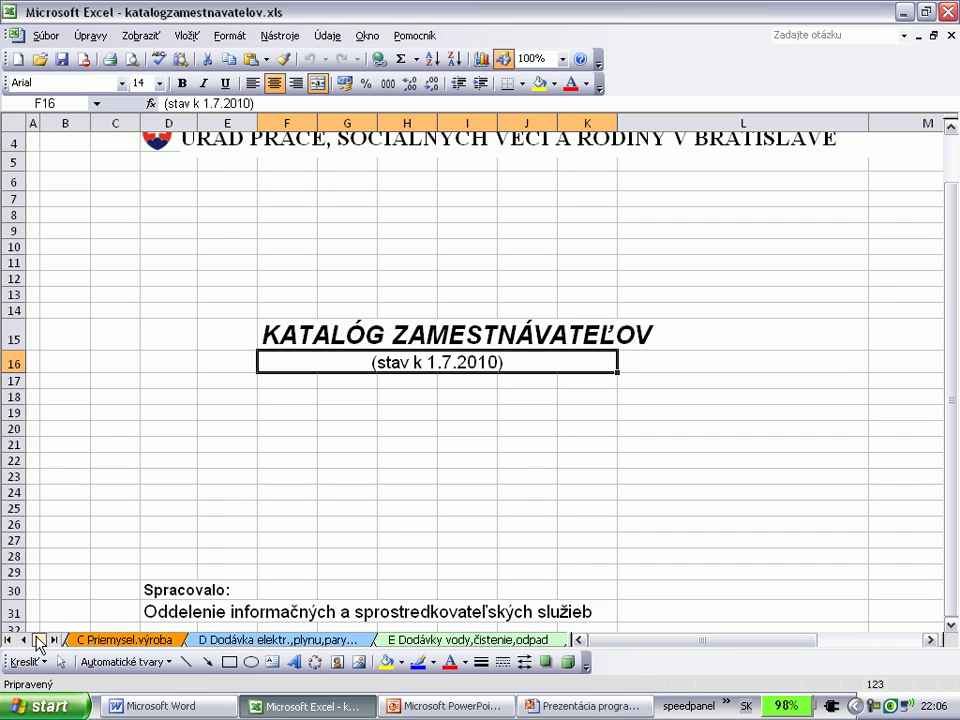
pyautogui.click(38, 641)
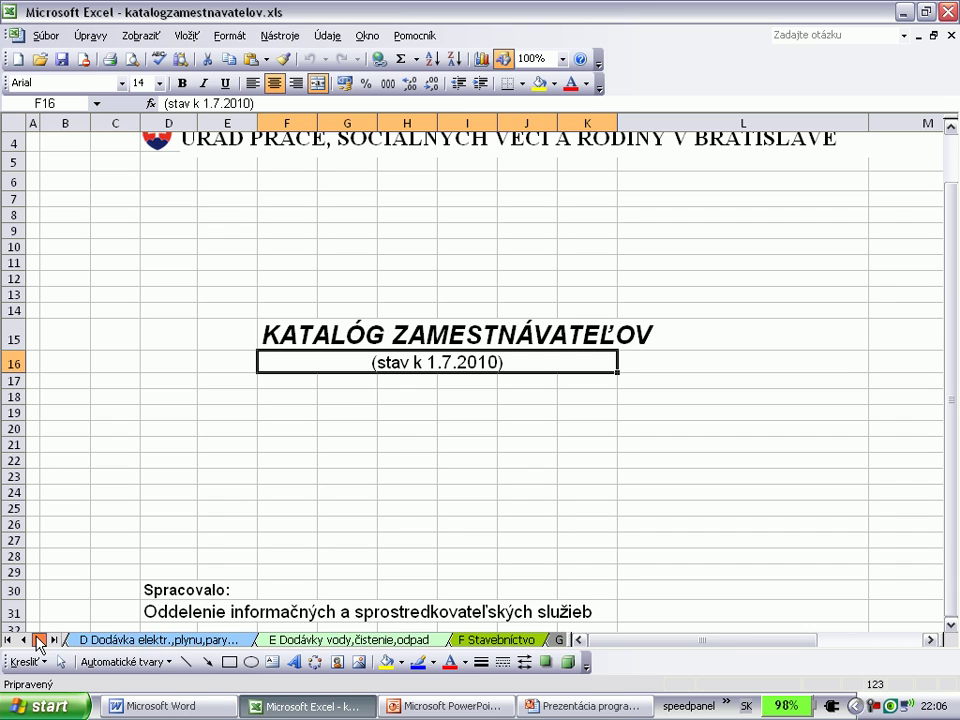
pyautogui.click(497, 640)
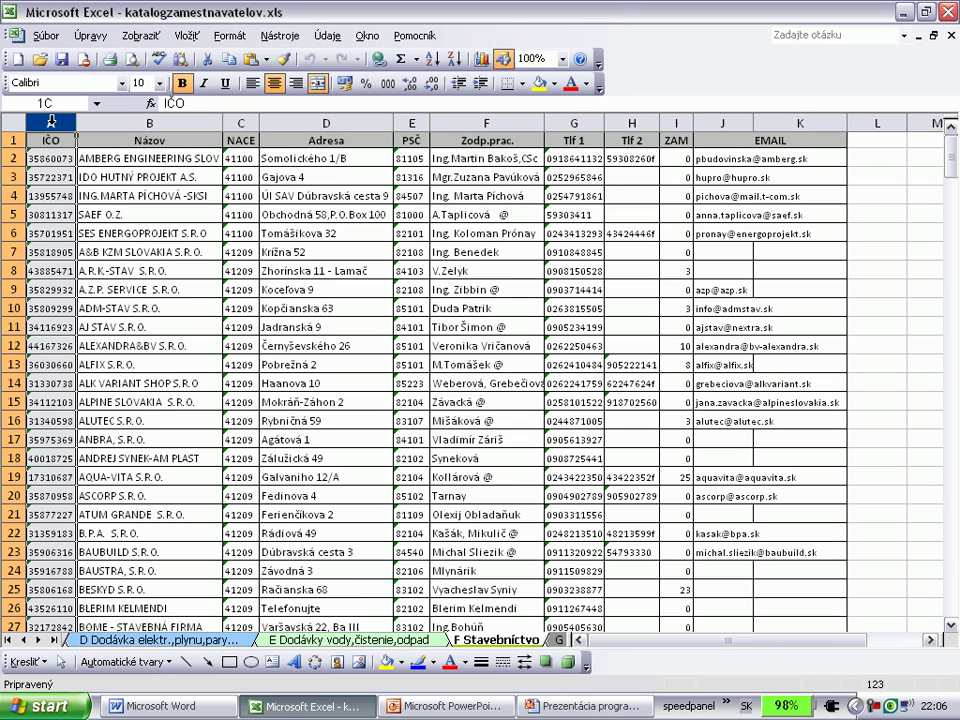
# Examine the Názov, NACE, Adresa, PSČ and Zodp.prac. columns of the construction employers list.
pyautogui.click(115, 121)
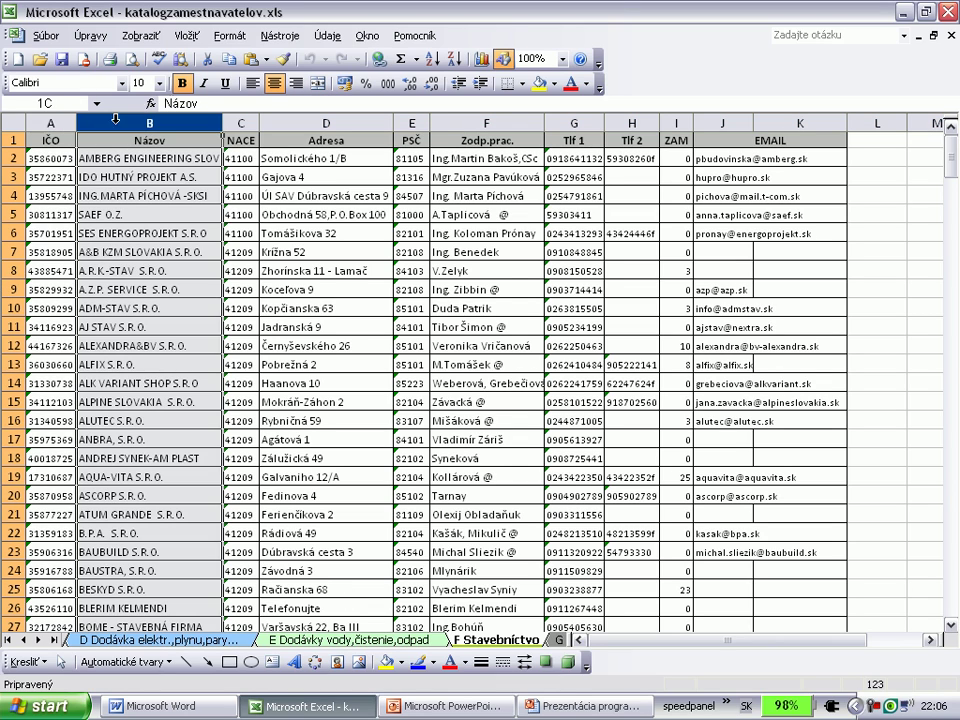
pyautogui.click(251, 121)
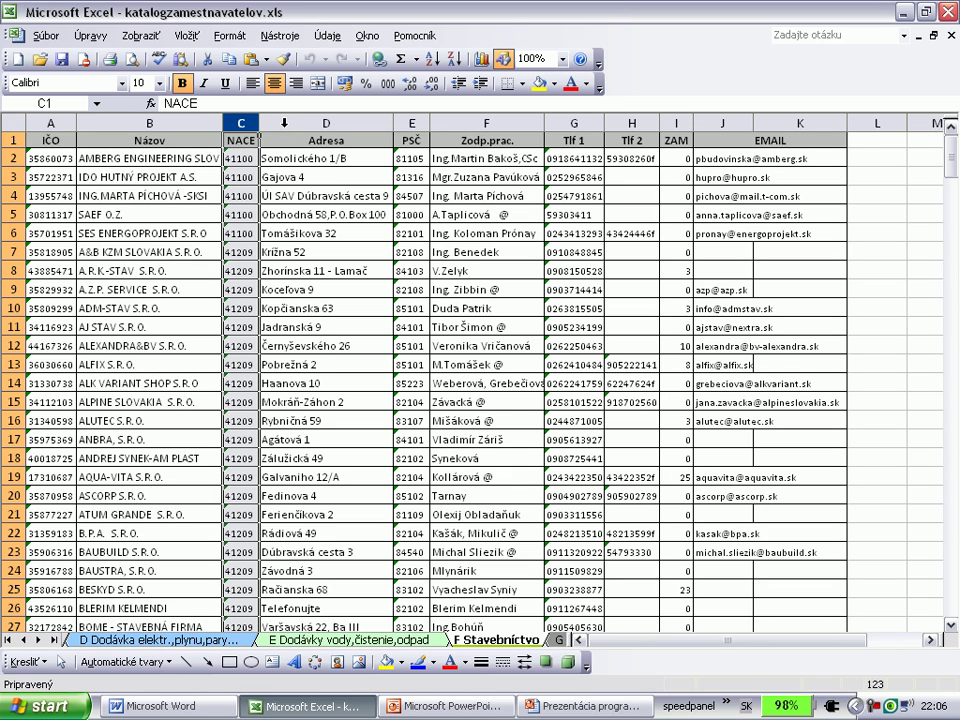
pyautogui.click(284, 121)
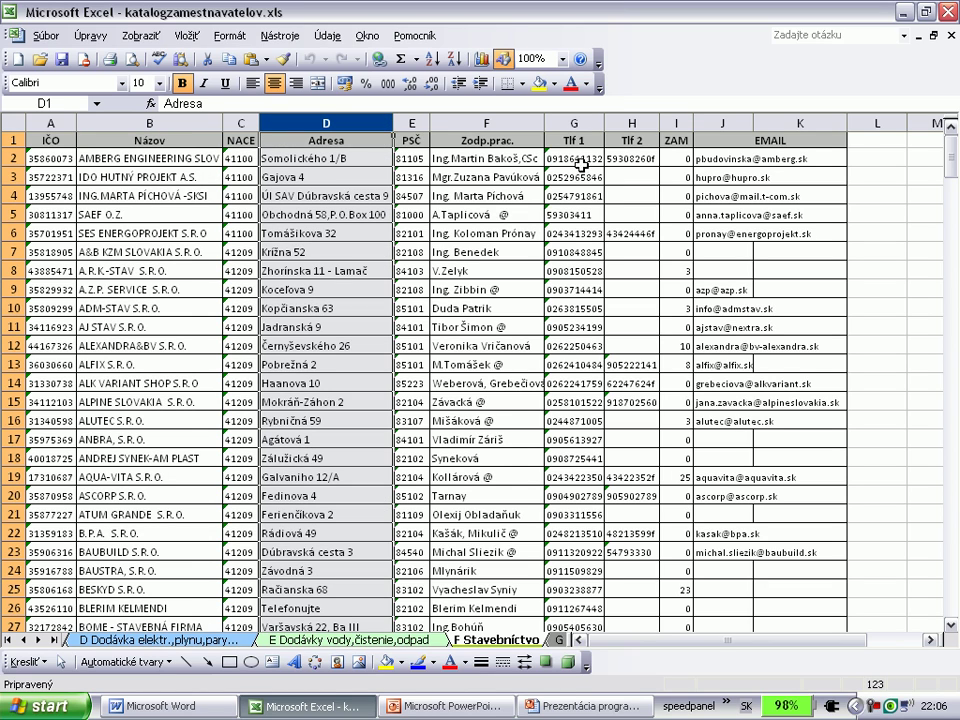
pyautogui.click(408, 121)
pyautogui.click(460, 121)
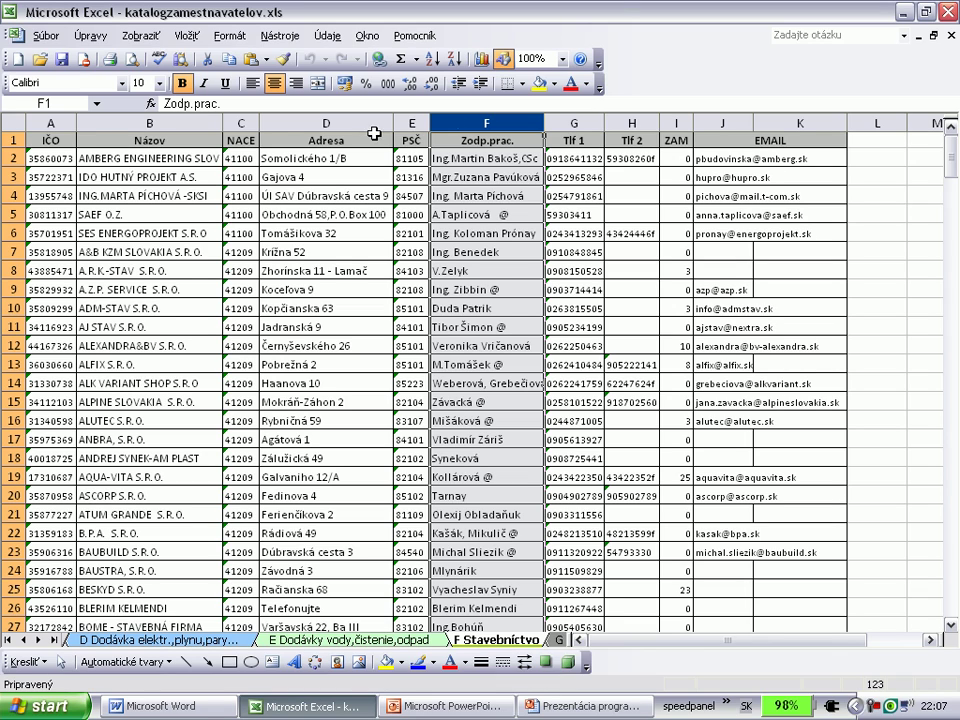
pyautogui.click(111, 119)
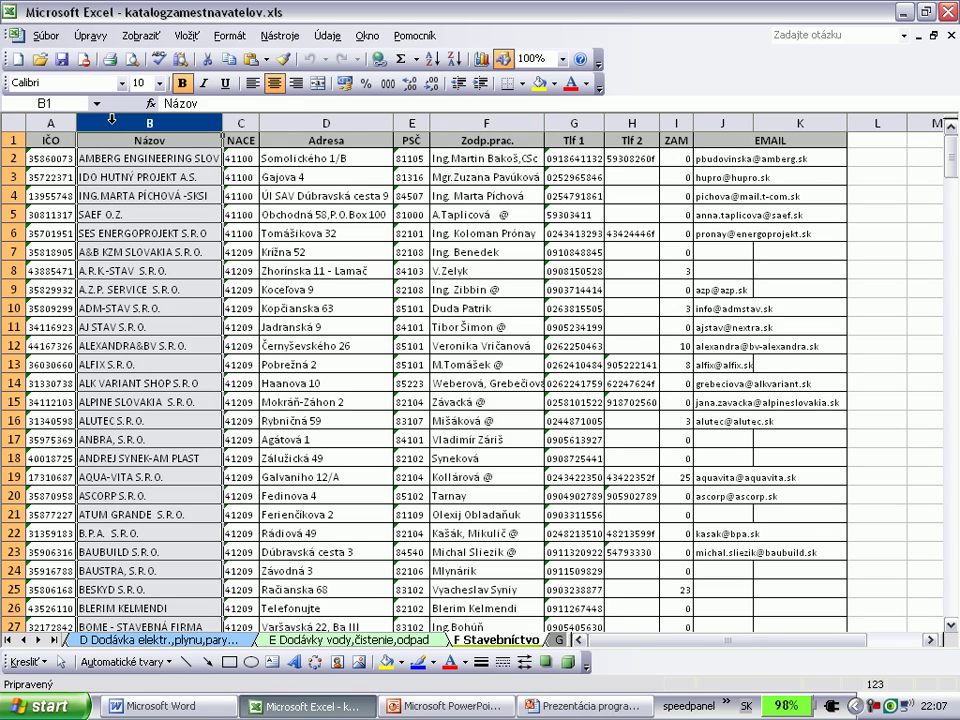
pyautogui.click(402, 116)
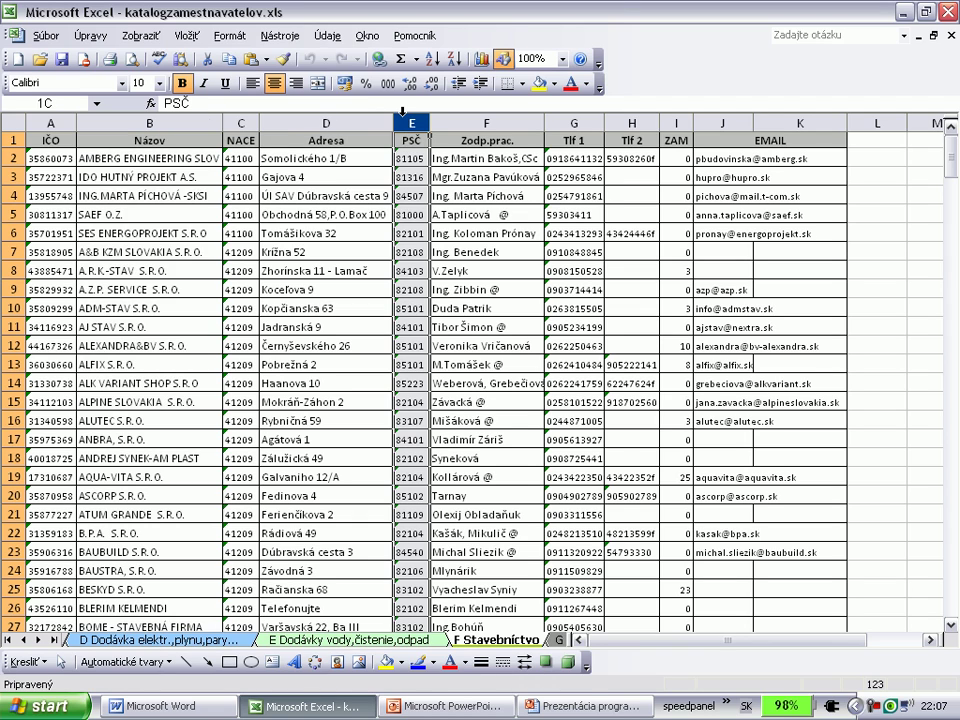
pyautogui.click(346, 118)
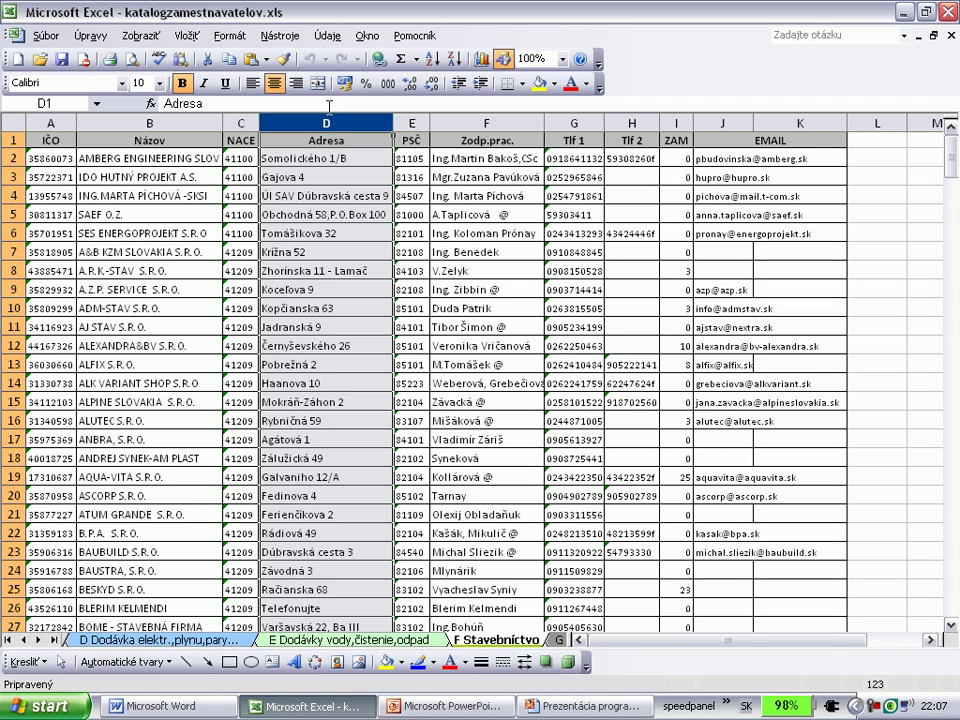
# Close the katalogzamestnavatelov.xls workbook and switch to Microsoft Word to create a blank document.
pyautogui.click(951, 36)
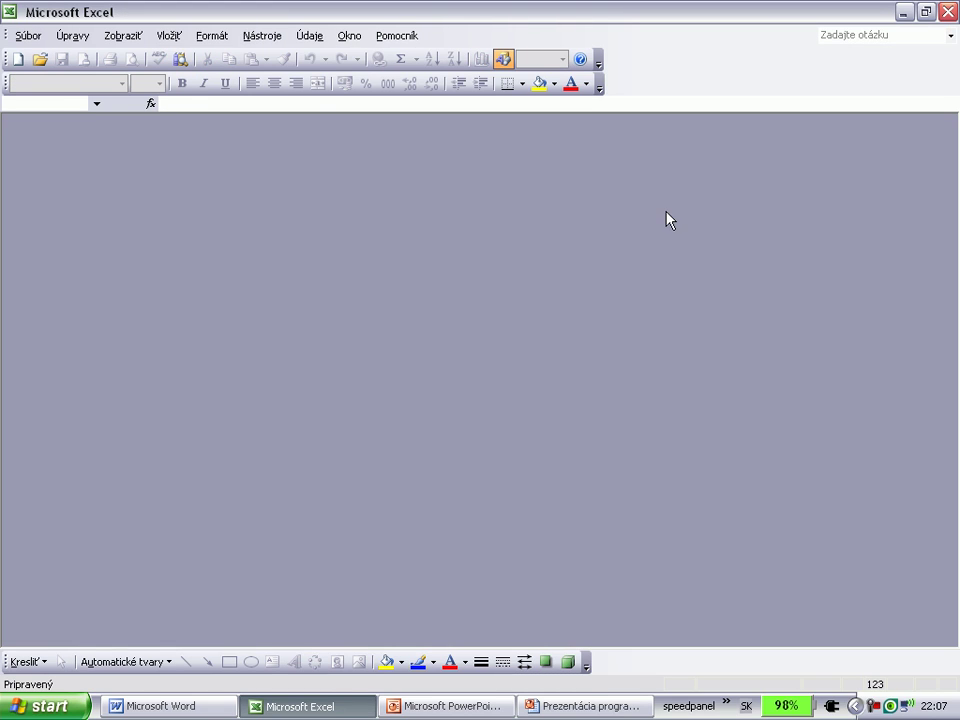
pyautogui.click(157, 707)
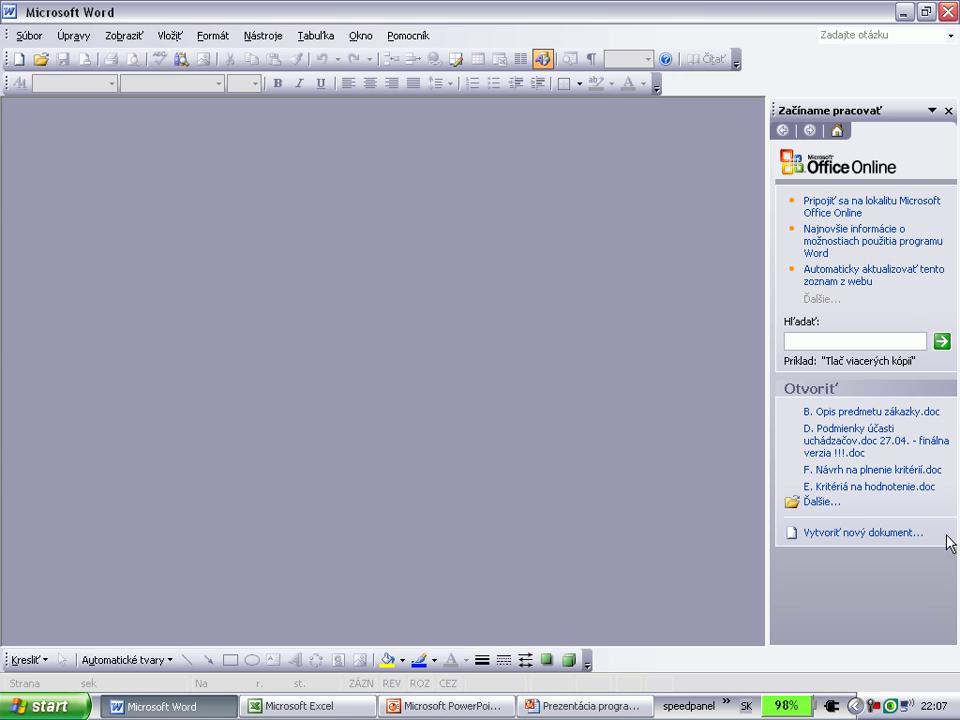
pyautogui.click(878, 541)
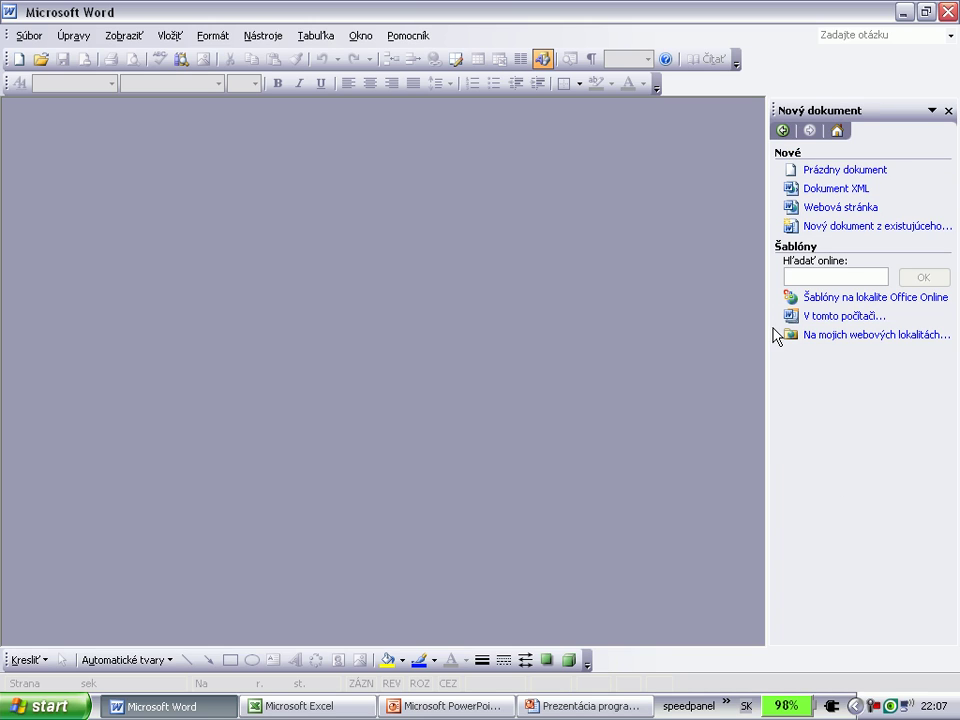
pyautogui.click(836, 170)
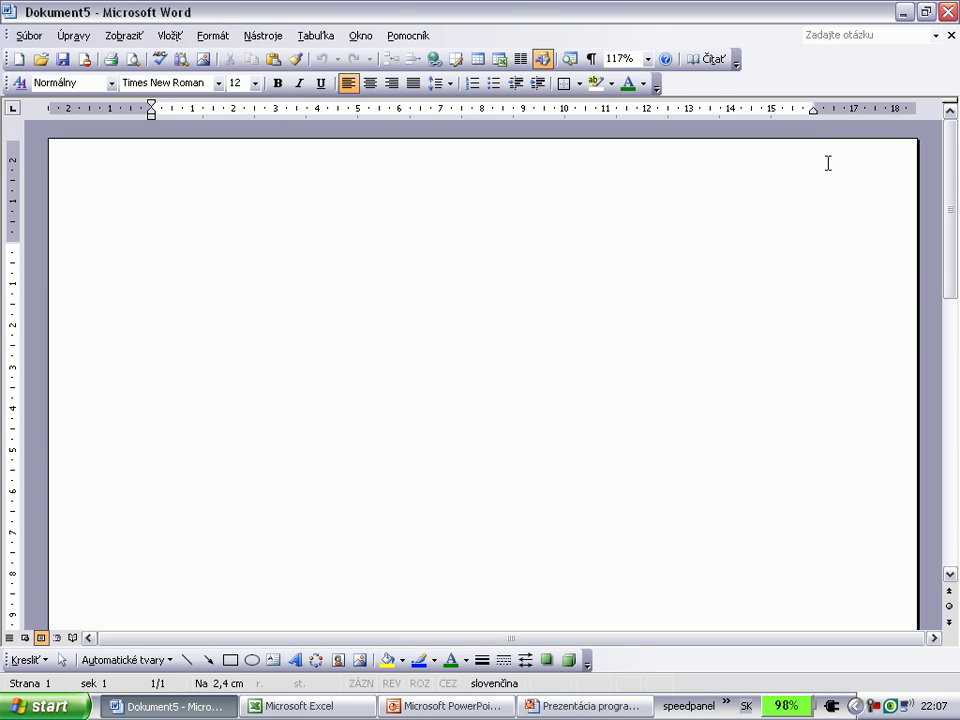
# Start the mail merge wizard with Menovky as the document type and advance to the starting document stage.
pyautogui.click(276, 37)
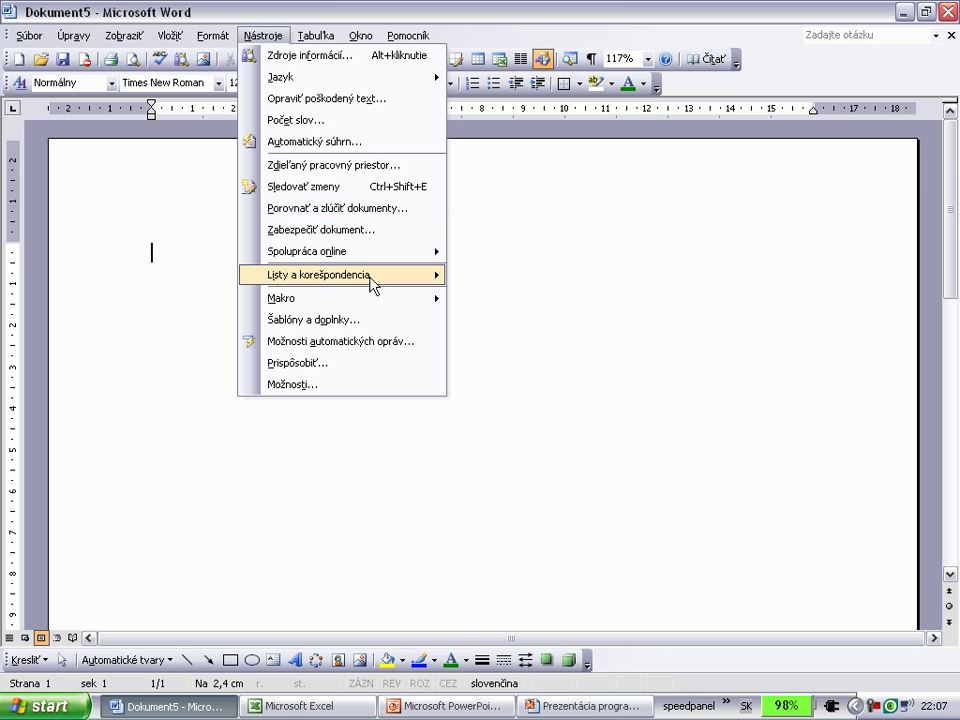
pyautogui.moveTo(373, 285)
pyautogui.click(517, 276)
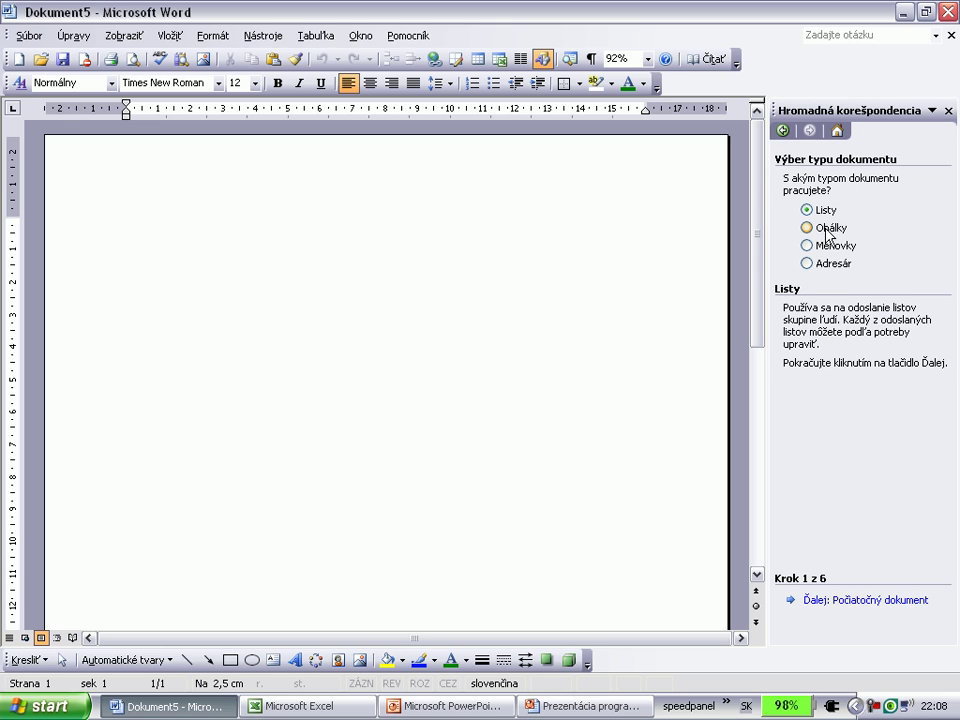
pyautogui.click(808, 253)
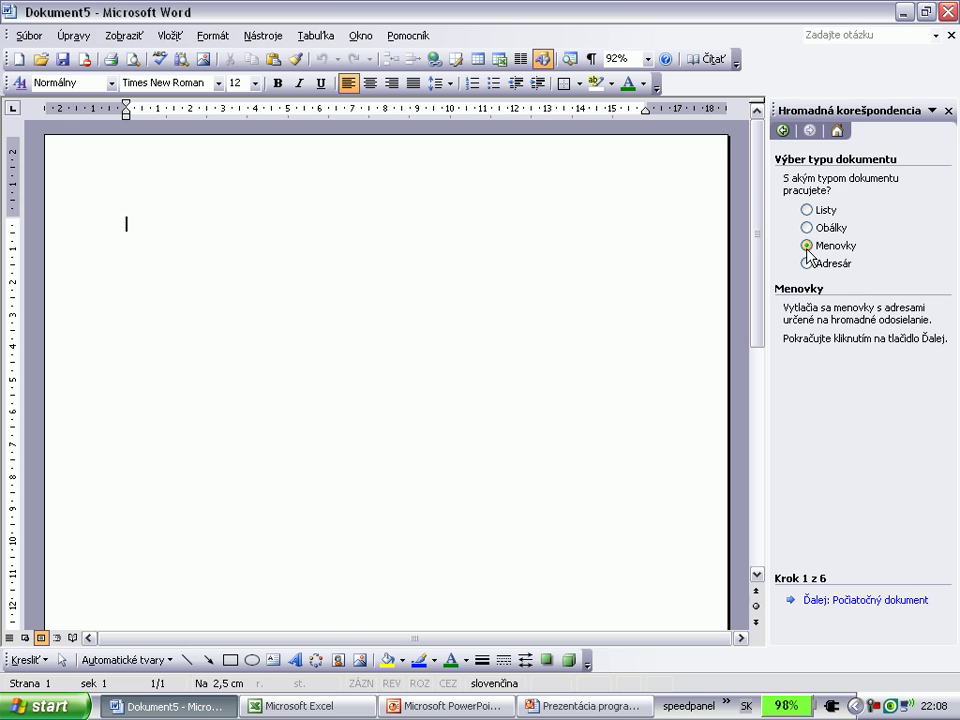
pyautogui.click(882, 606)
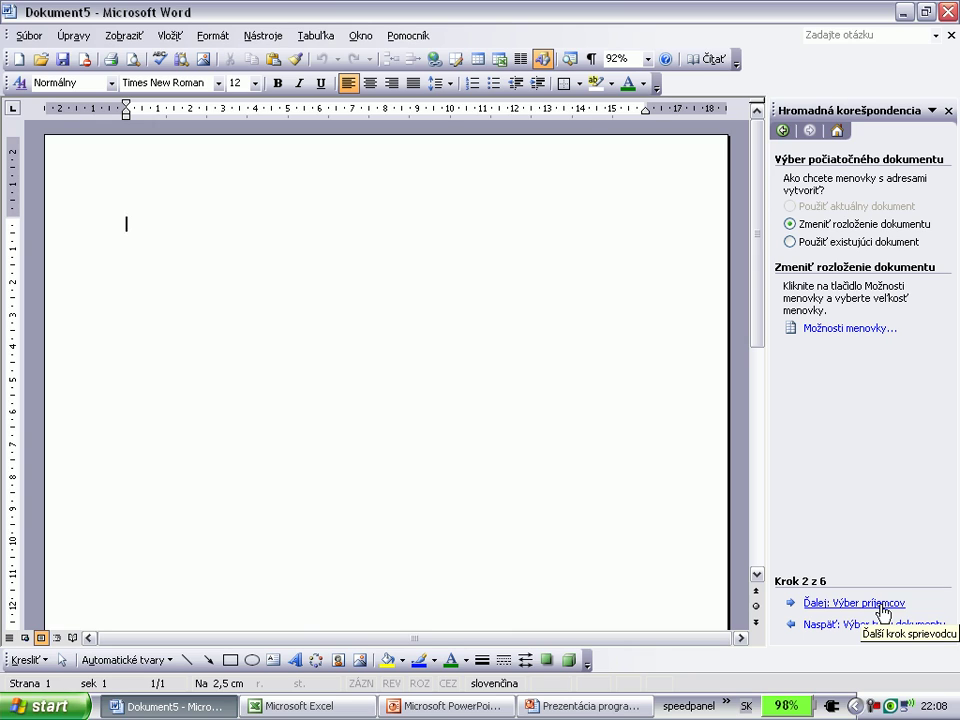
# Open the label options and set the label product type to Iné alebo vlastné.
pyautogui.click(837, 330)
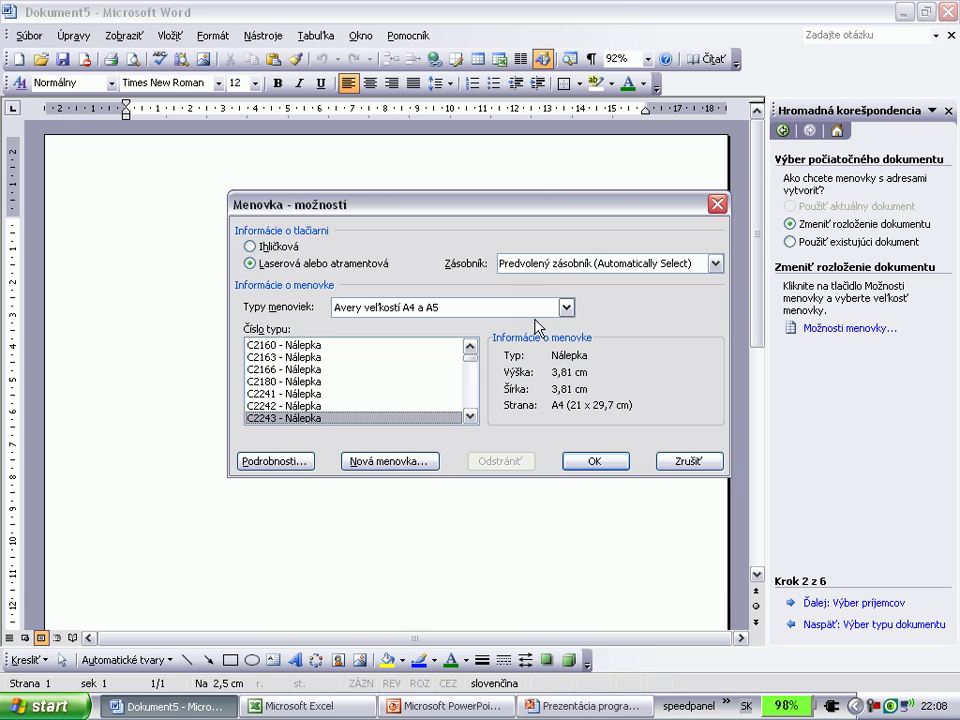
pyautogui.click(566, 308)
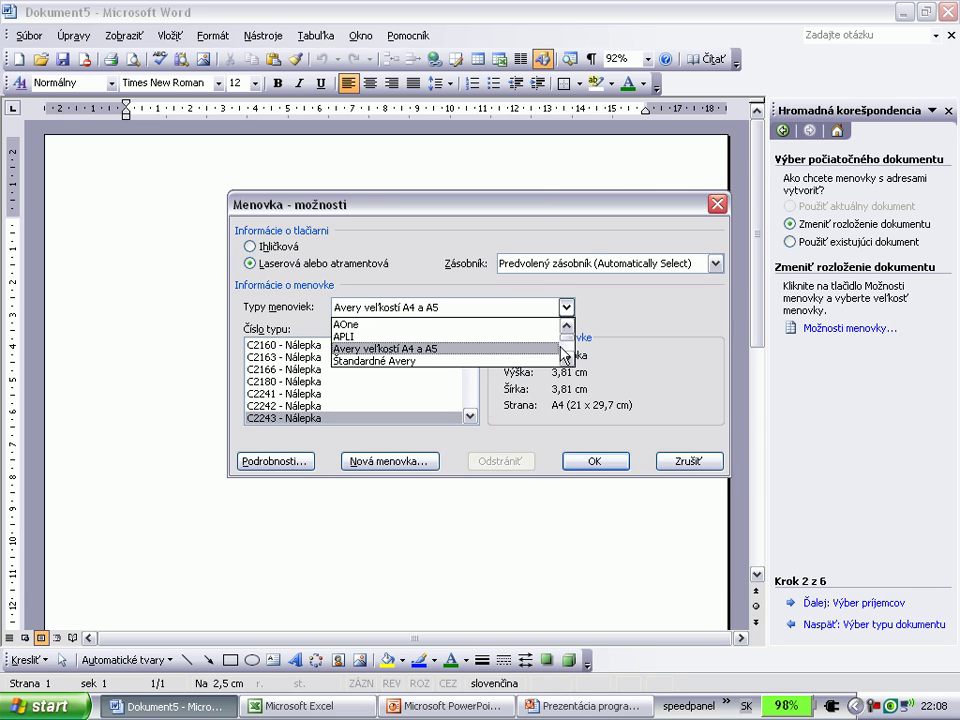
pyautogui.click(566, 360)
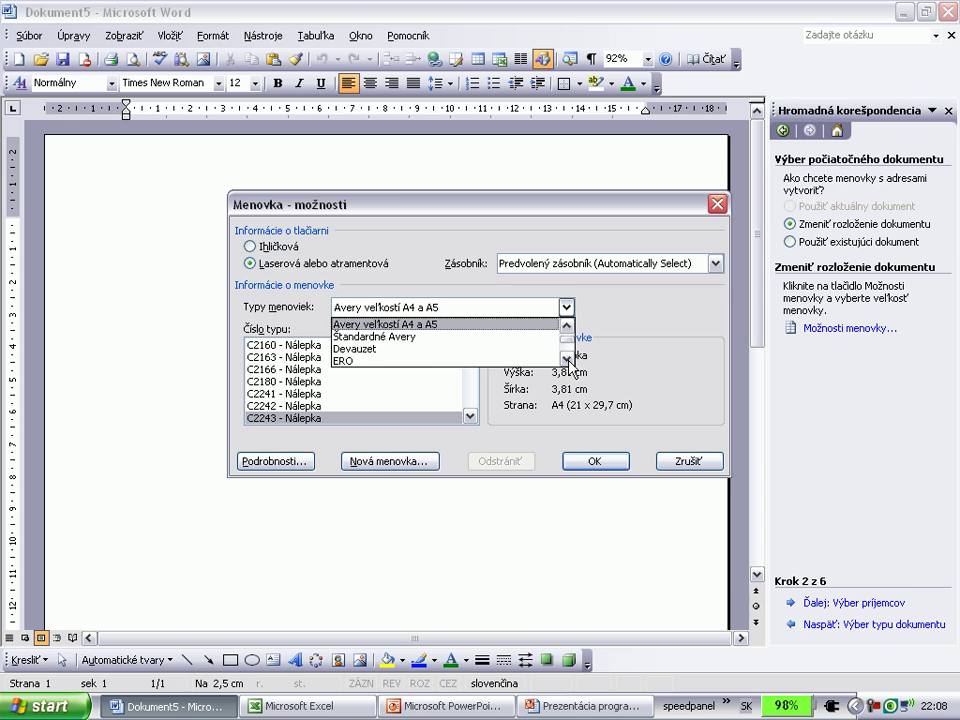
pyautogui.click(566, 360)
pyautogui.click(566, 360)
pyautogui.click(566, 360)
pyautogui.click(566, 360)
pyautogui.click(566, 360)
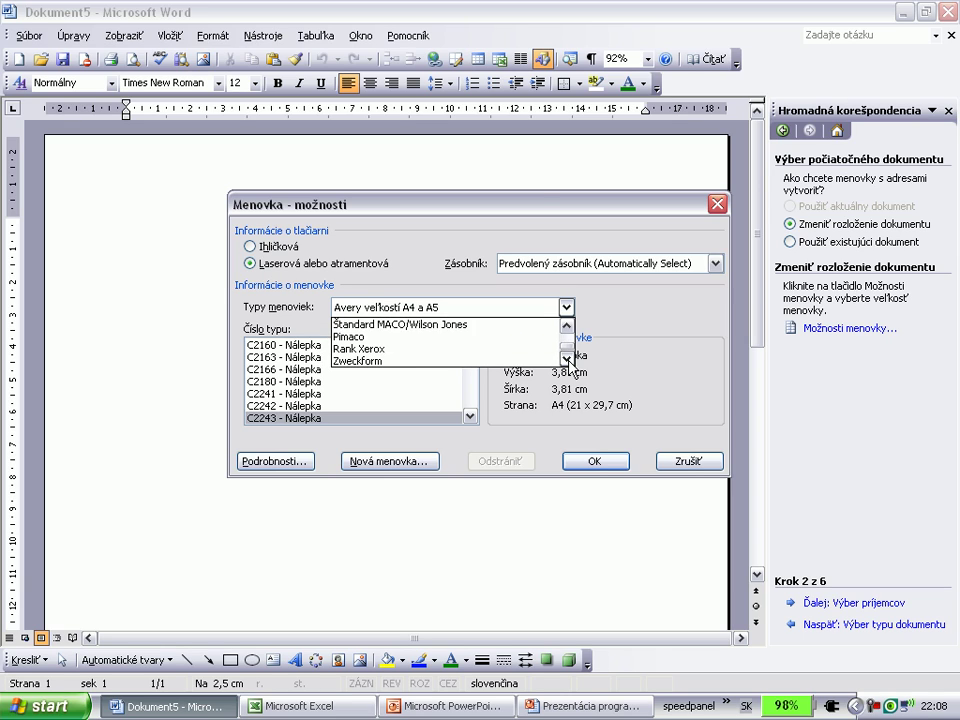
pyautogui.click(566, 360)
pyautogui.click(547, 361)
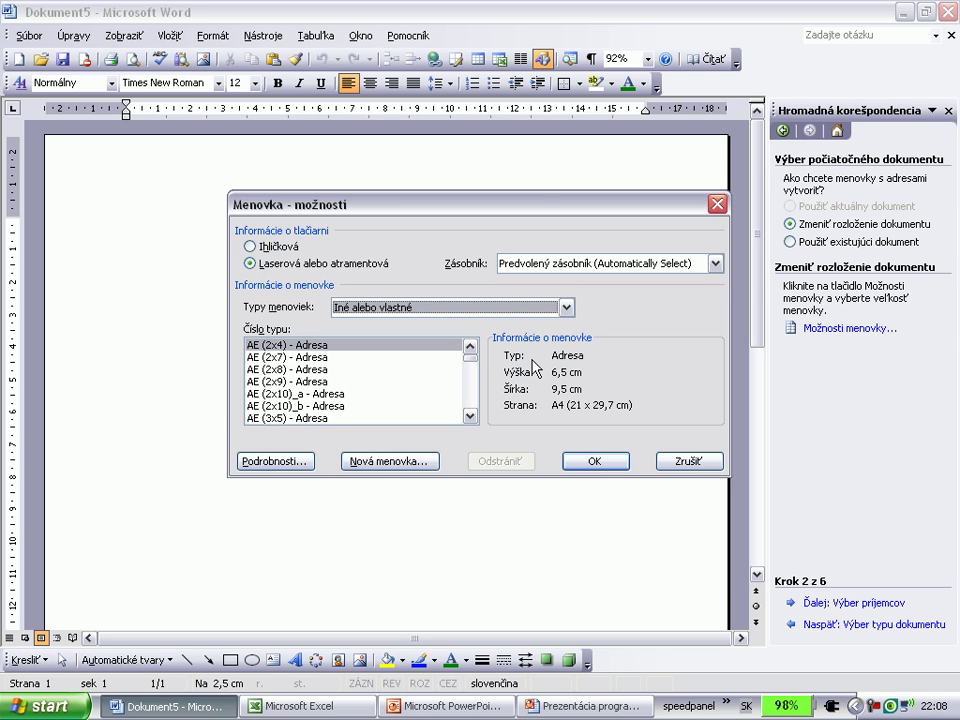
# Choose the AE (3x5) - Adresa label format and apply it to the document layout.
pyautogui.click(470, 416)
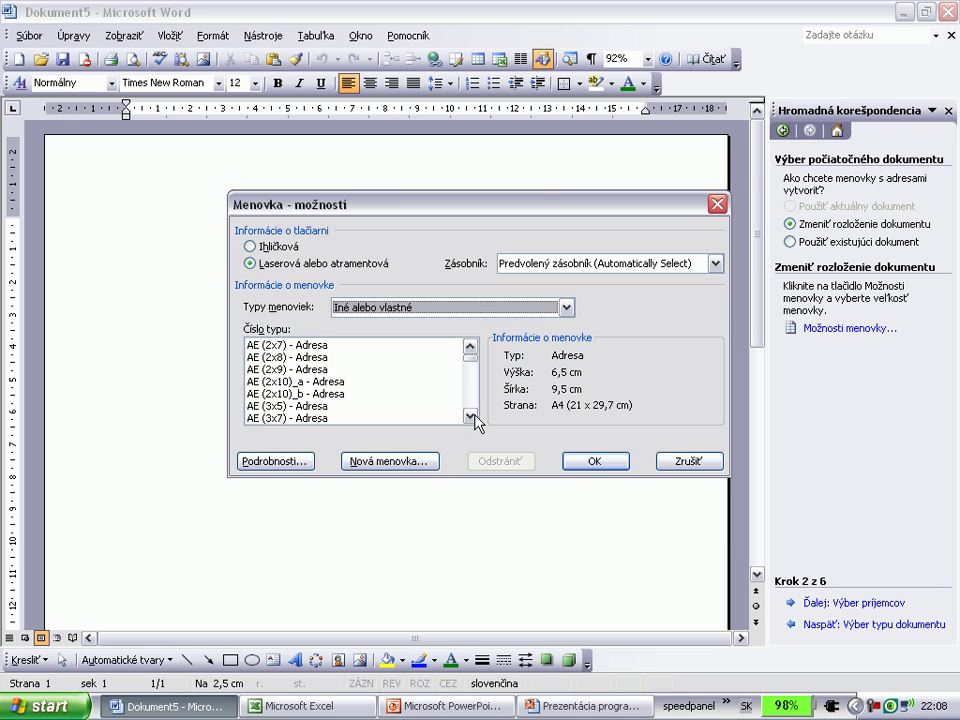
pyautogui.click(470, 416)
pyautogui.click(470, 416)
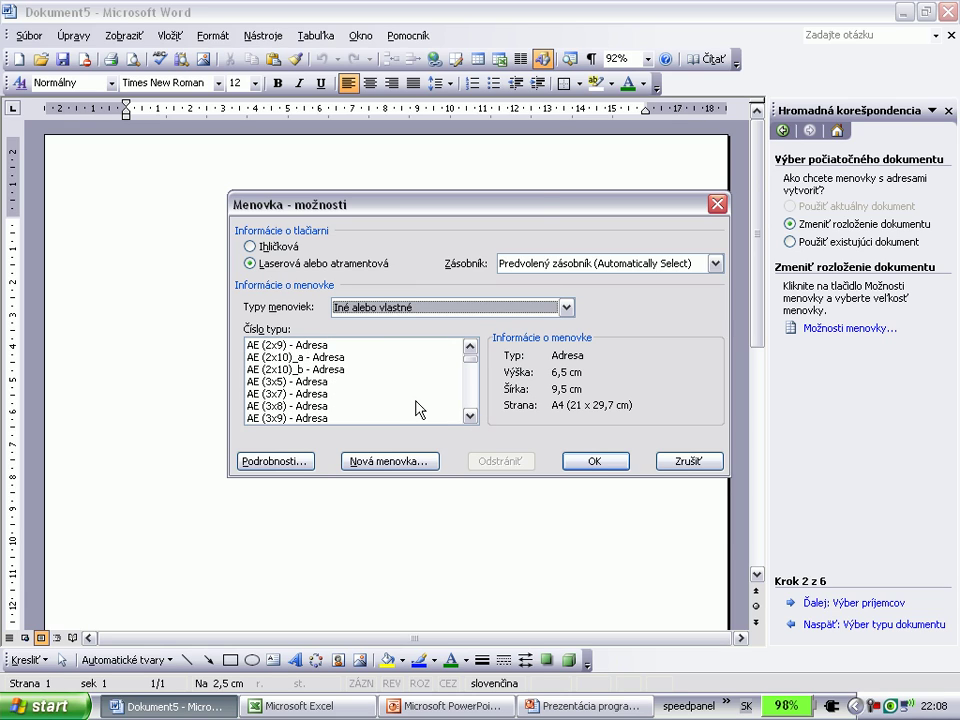
pyautogui.click(403, 394)
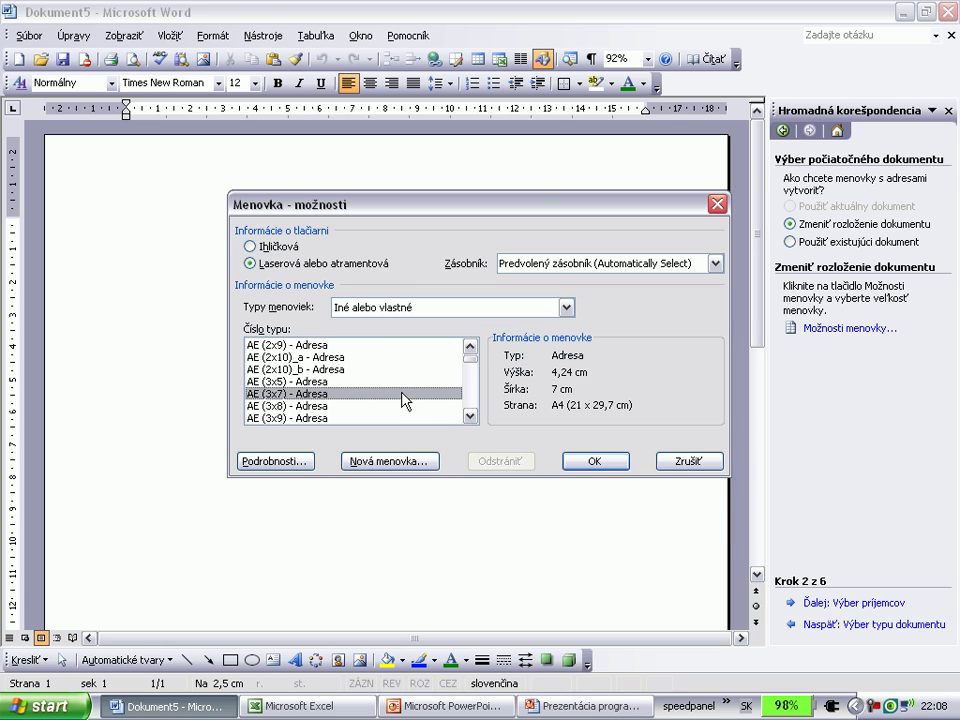
pyautogui.click(401, 382)
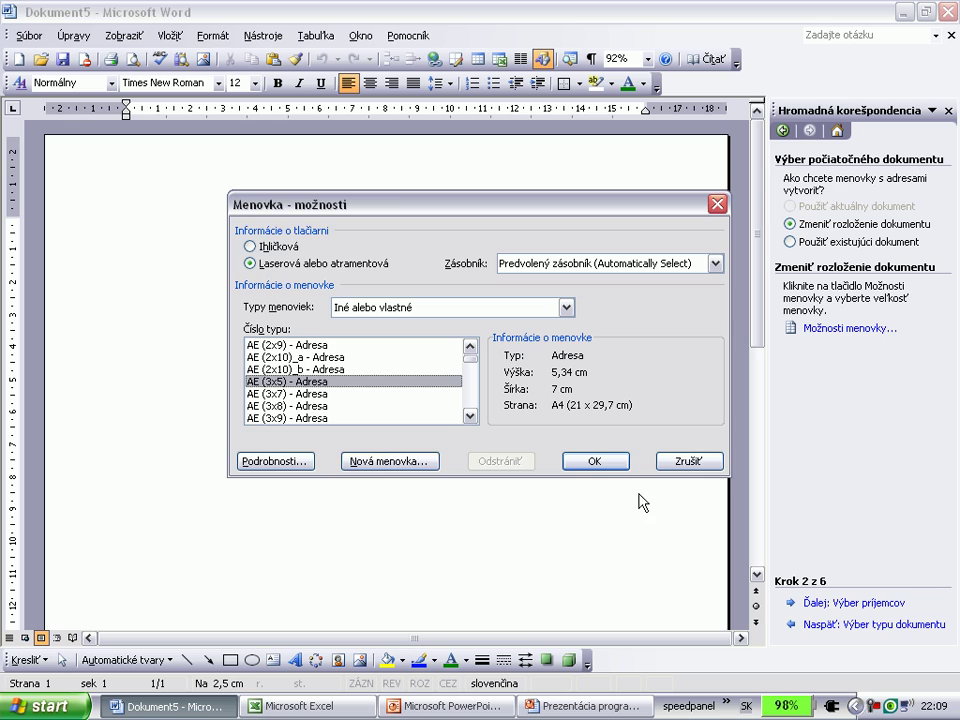
pyautogui.click(596, 461)
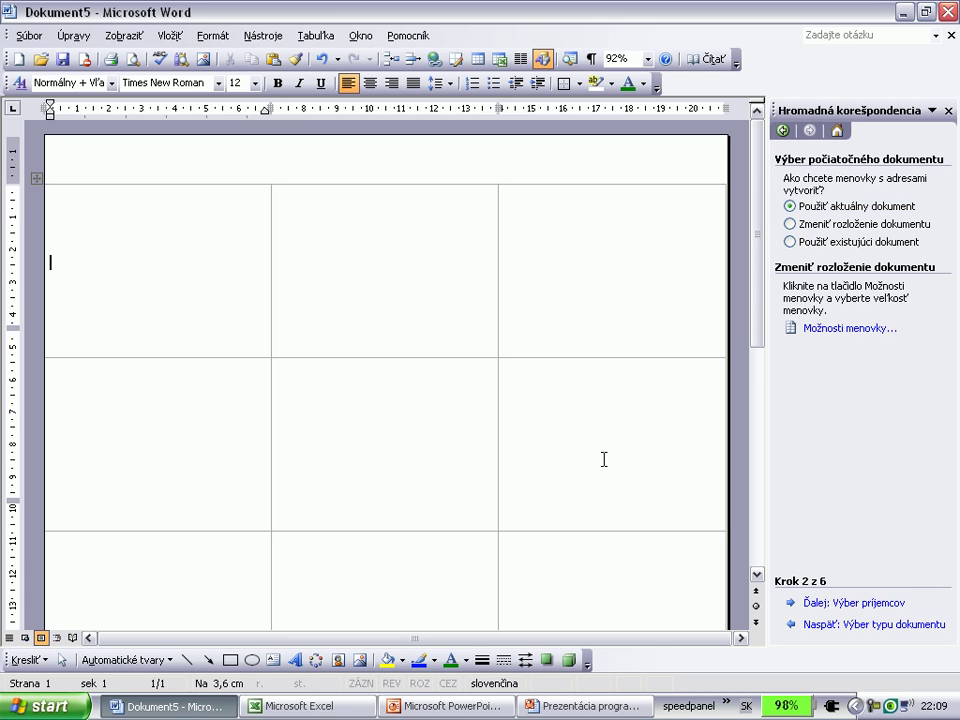
# Review the label grid, then advance to recipient selection and choose Použiť existujúci zoznam as the source.
pyautogui.scroll(-5, 452, 460)
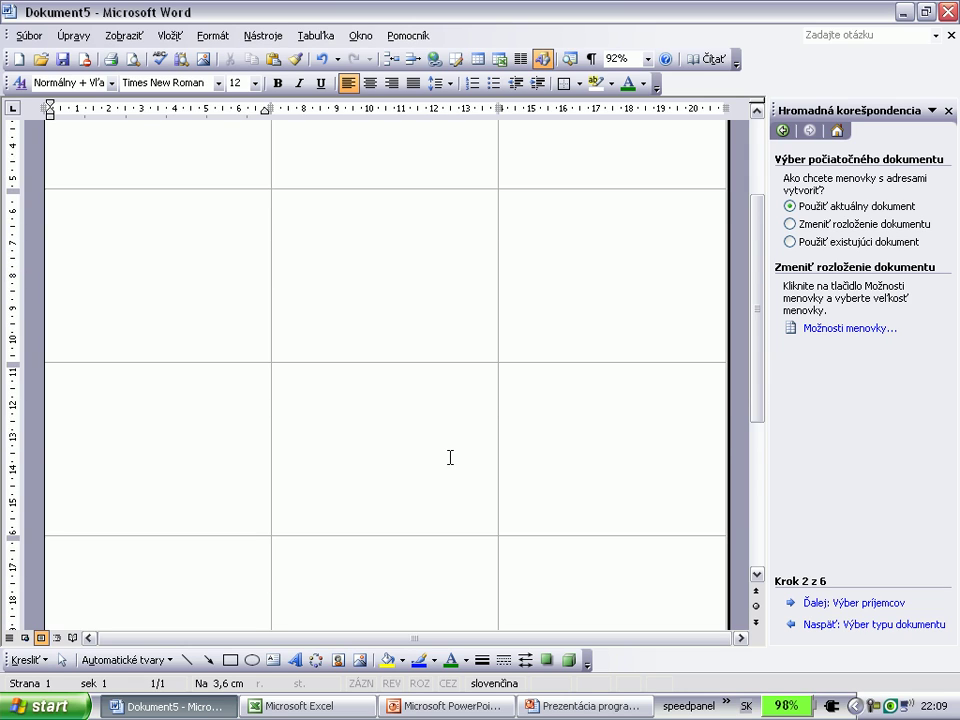
pyautogui.scroll(3, 450, 457)
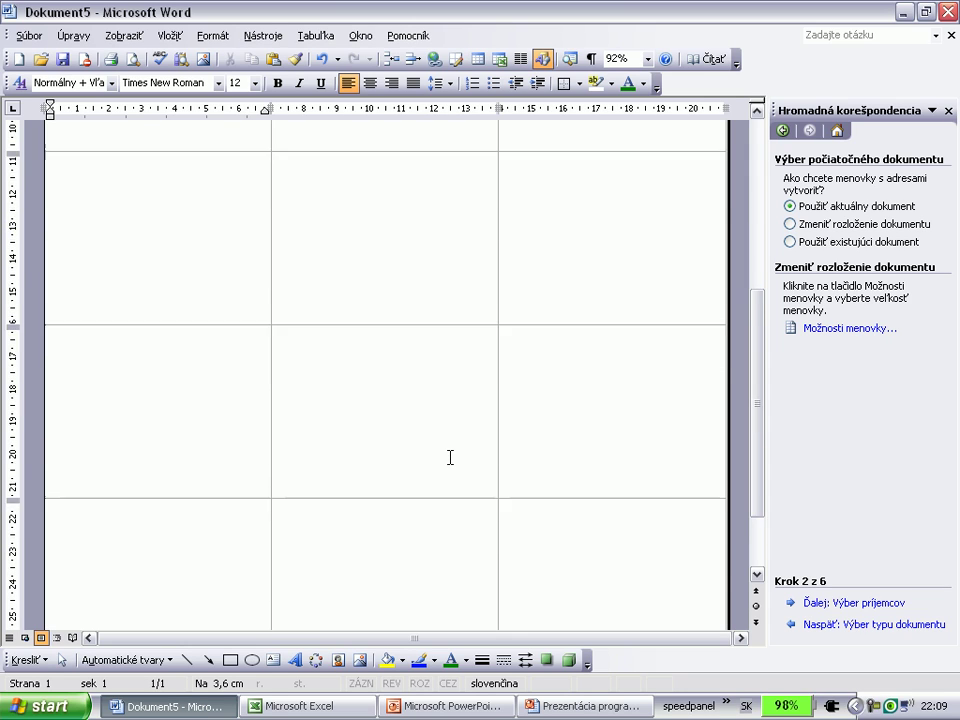
pyautogui.scroll(3, 450, 457)
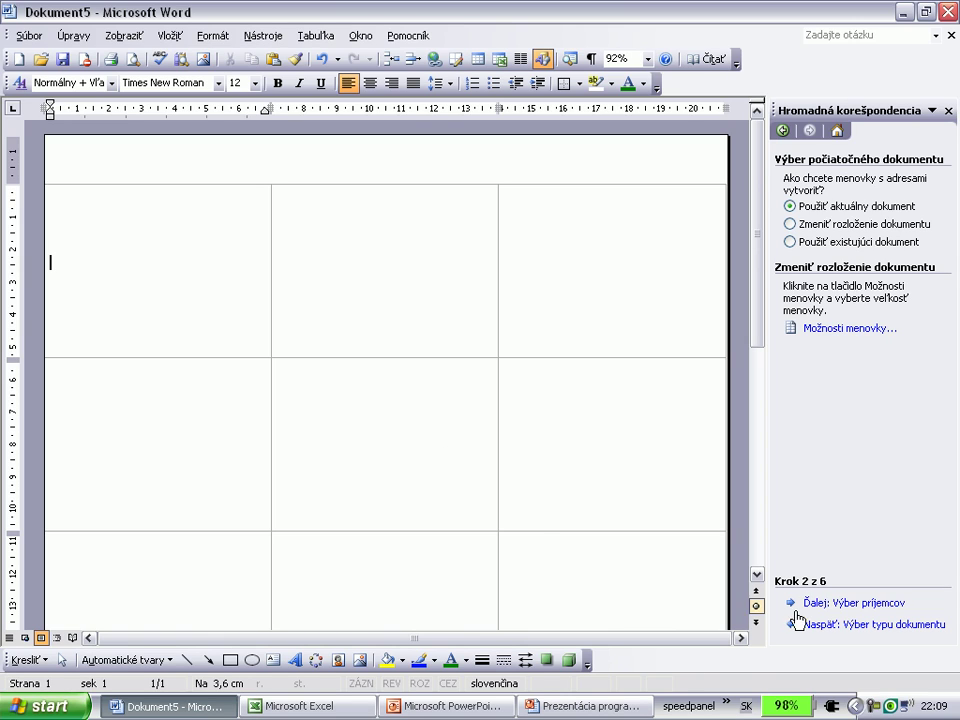
pyautogui.click(841, 603)
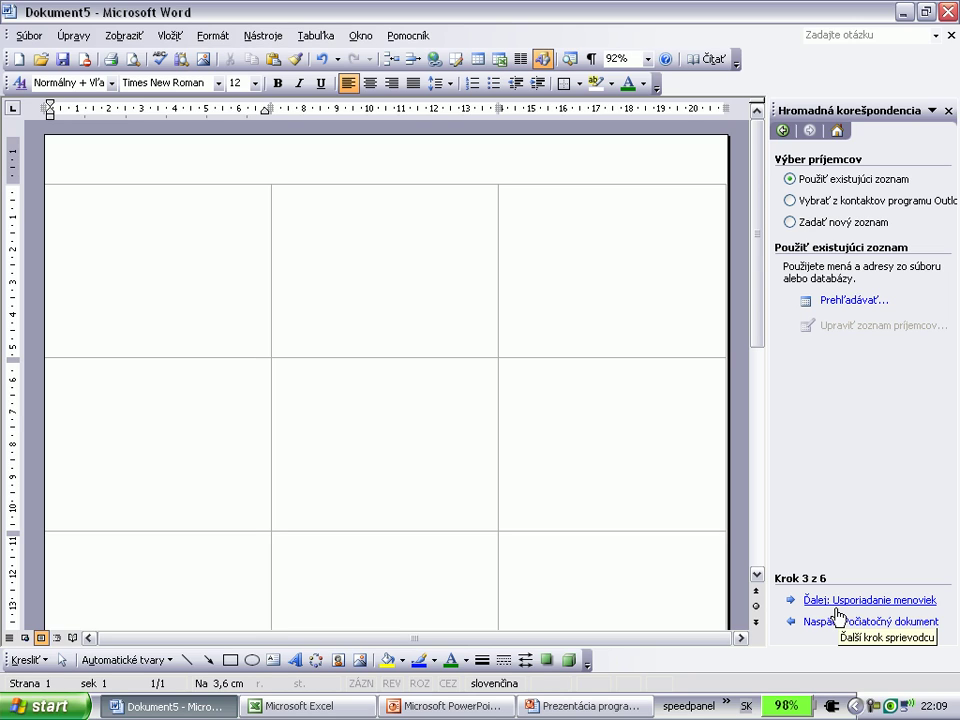
pyautogui.click(829, 224)
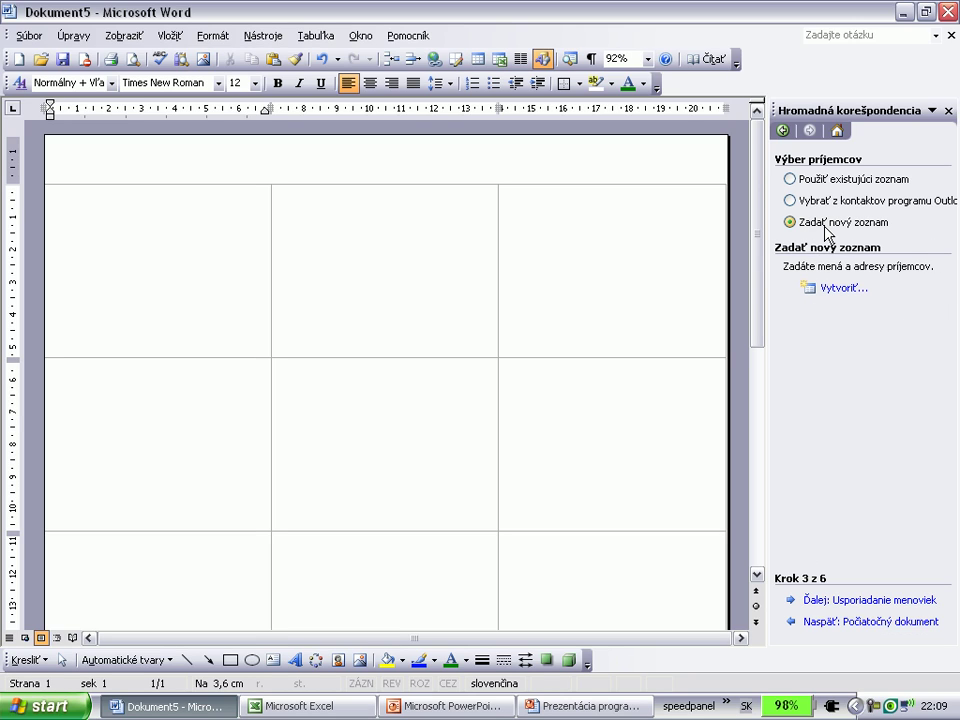
pyautogui.click(826, 203)
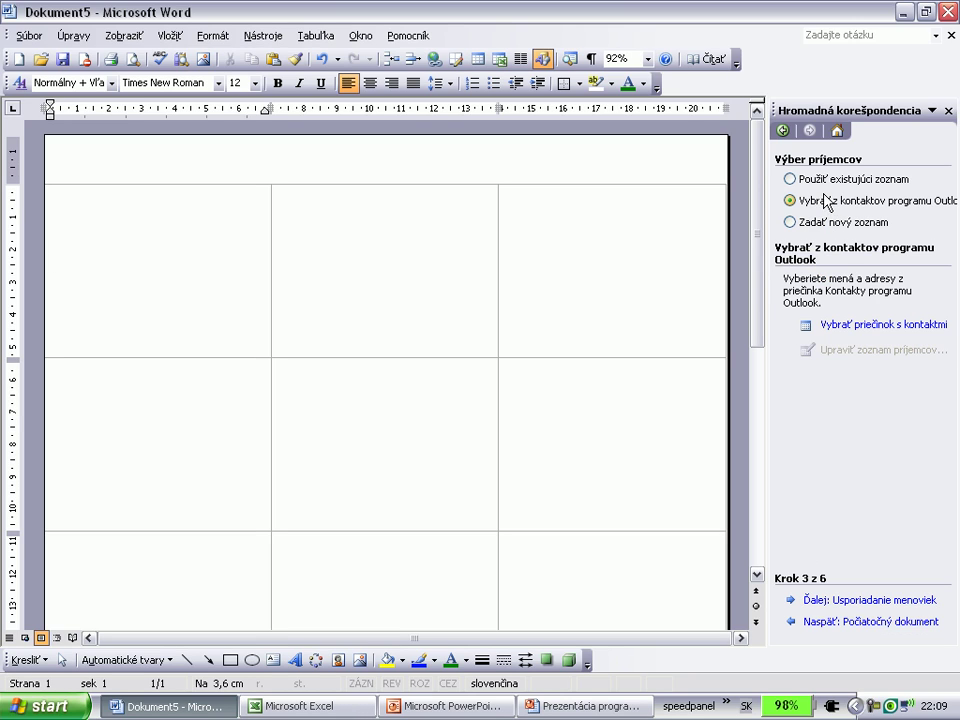
pyautogui.click(823, 186)
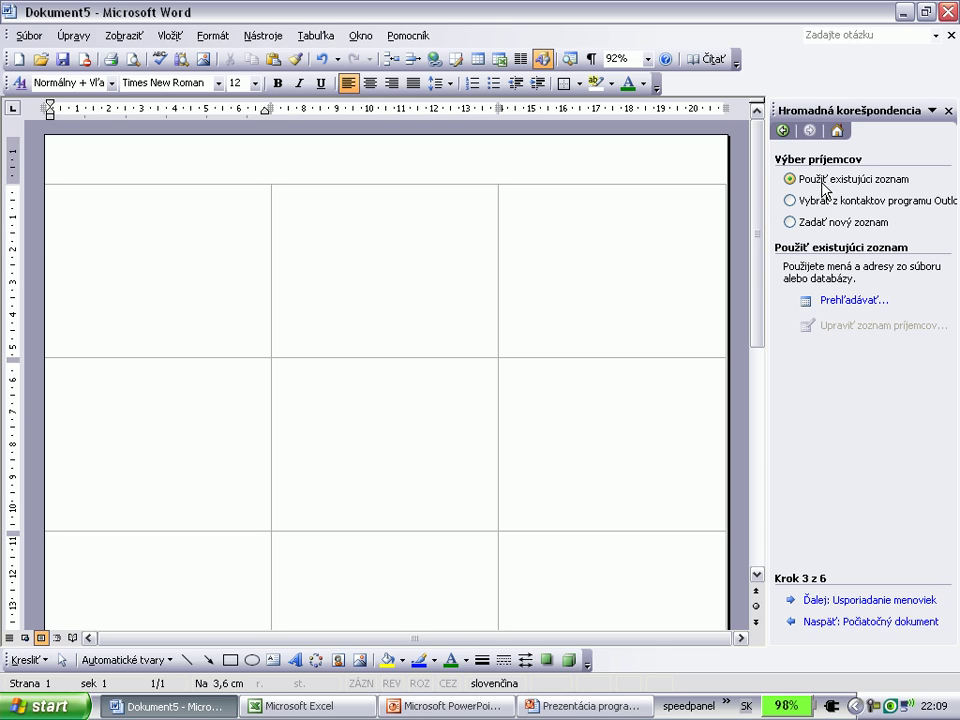
# Browse to My Documents\_works\05_virta\marketing and open katalogzamestnavatelov.xls as the recipient data source.
pyautogui.click(845, 300)
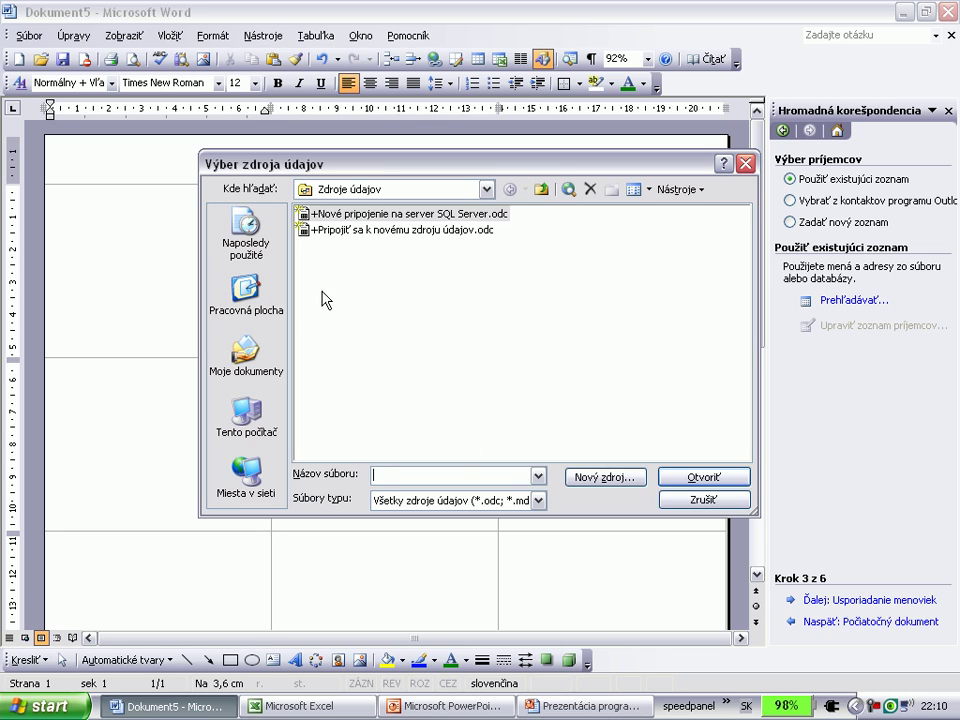
pyautogui.click(240, 350)
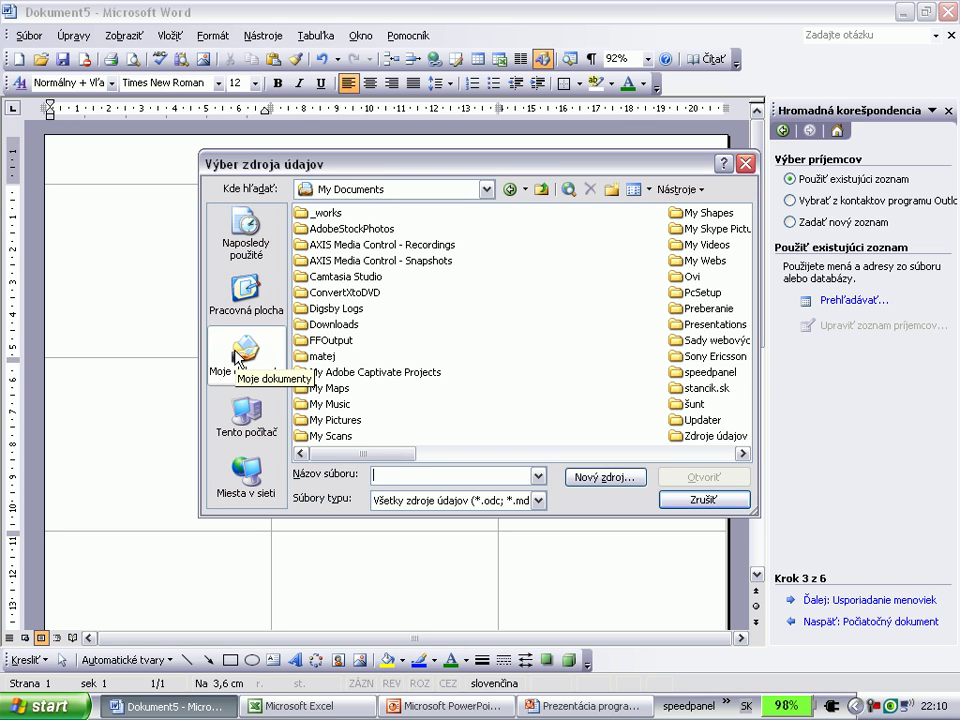
pyautogui.doubleClick(335, 213)
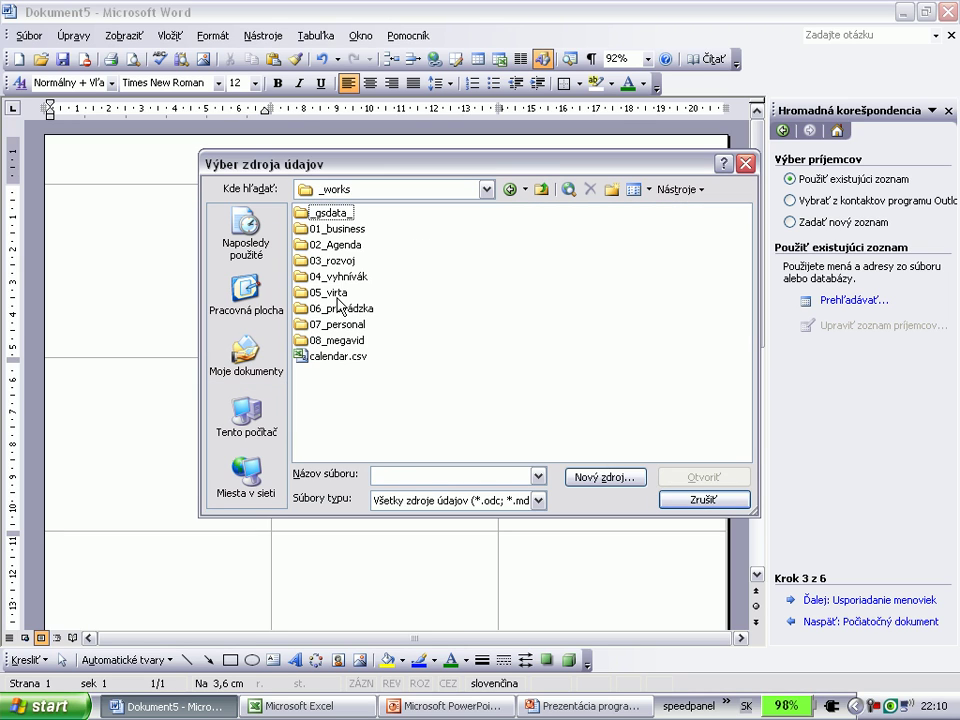
pyautogui.doubleClick(334, 293)
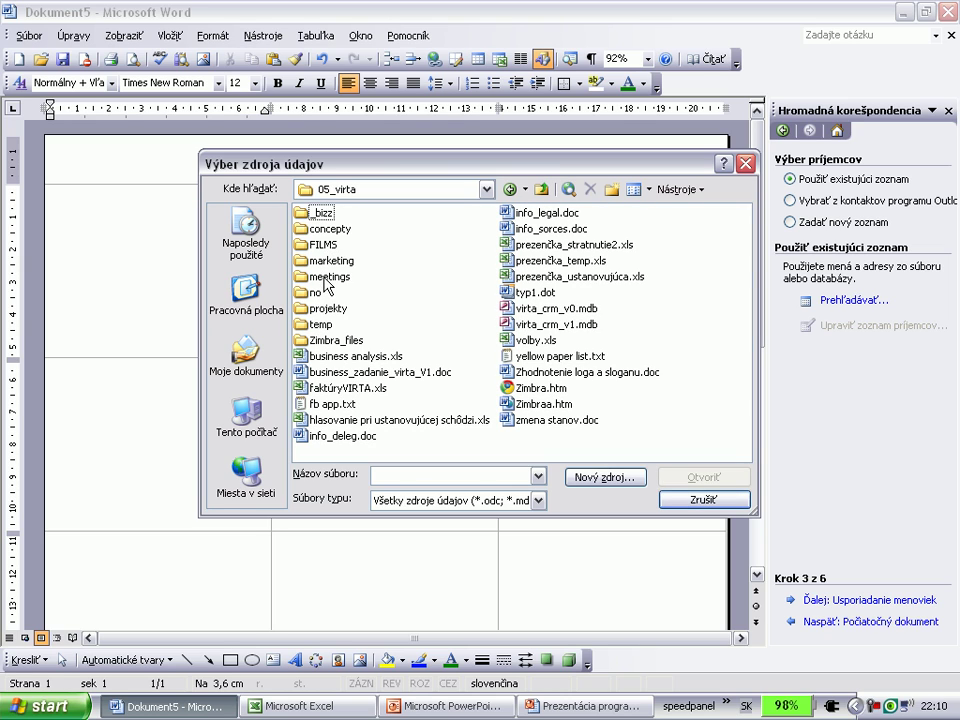
pyautogui.doubleClick(323, 261)
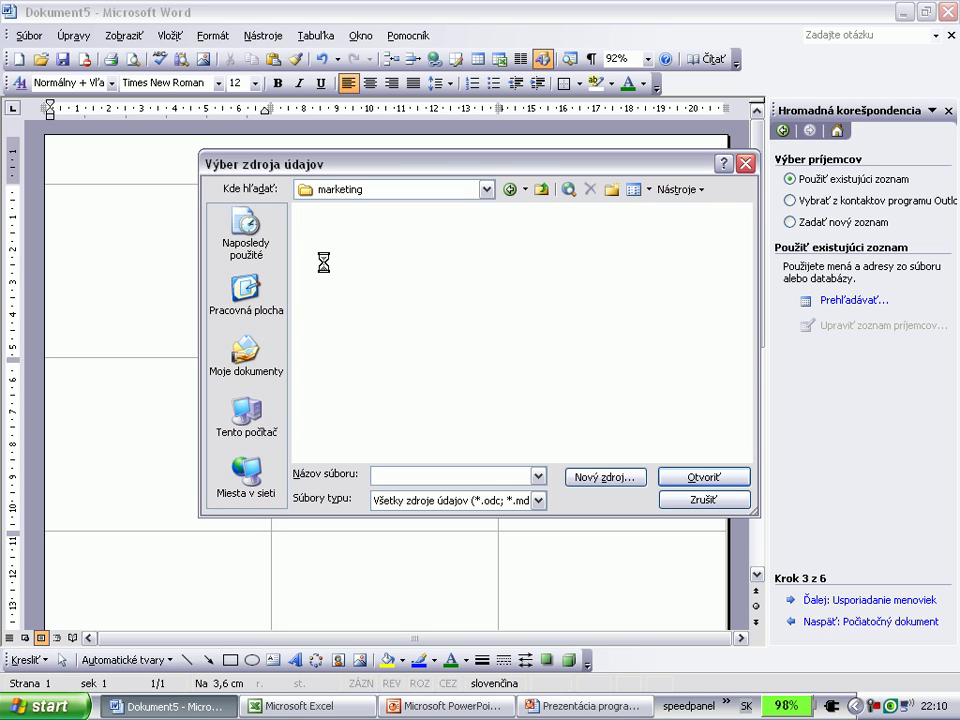
pyautogui.click(314, 293)
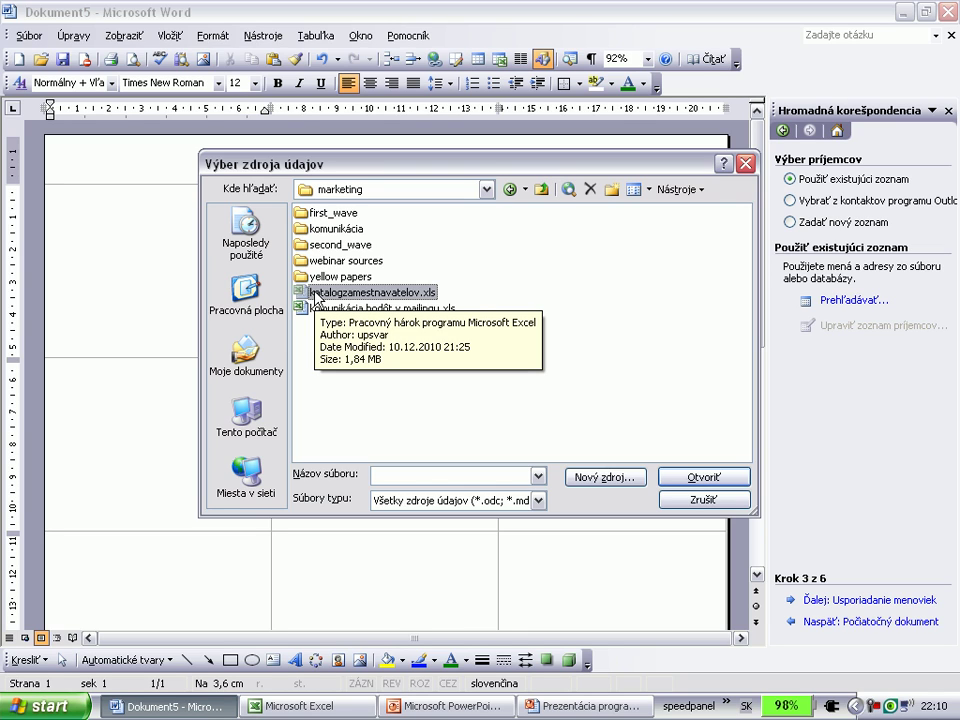
pyautogui.doubleClick(314, 292)
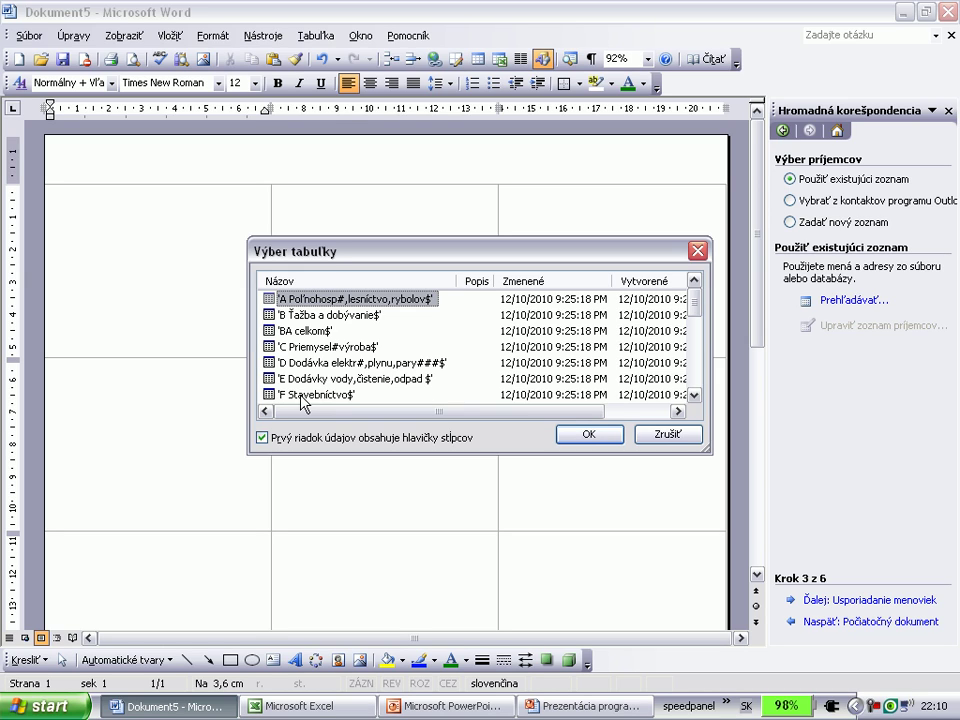
# Load the 'F Stavebníctvo$' table as the recipient list, keeping the first data row as column headers.
pyautogui.click(300, 395)
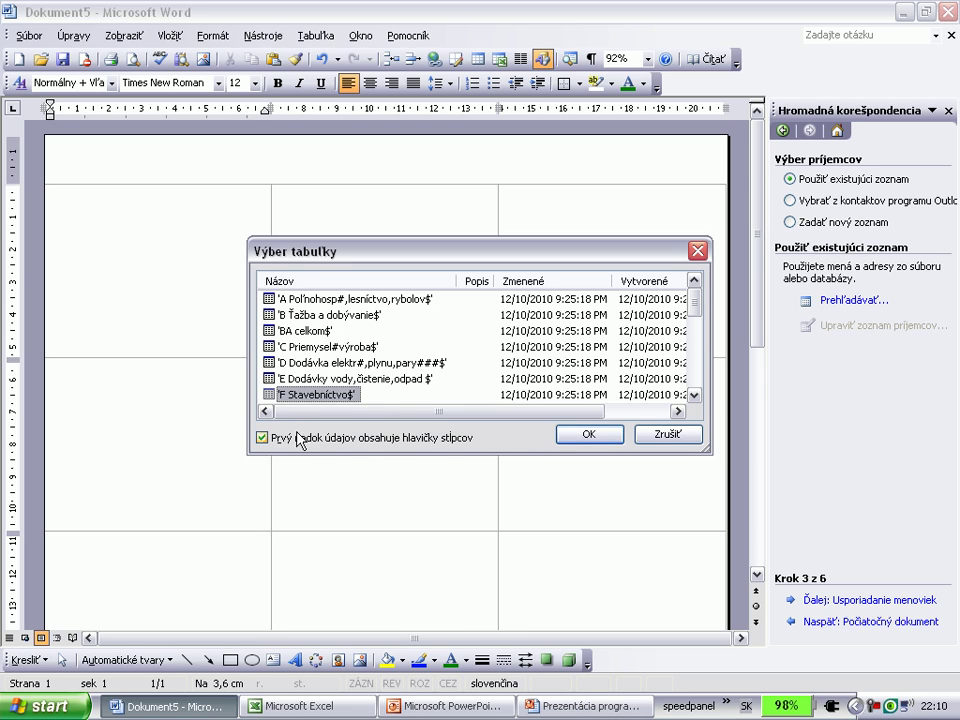
pyautogui.click(265, 444)
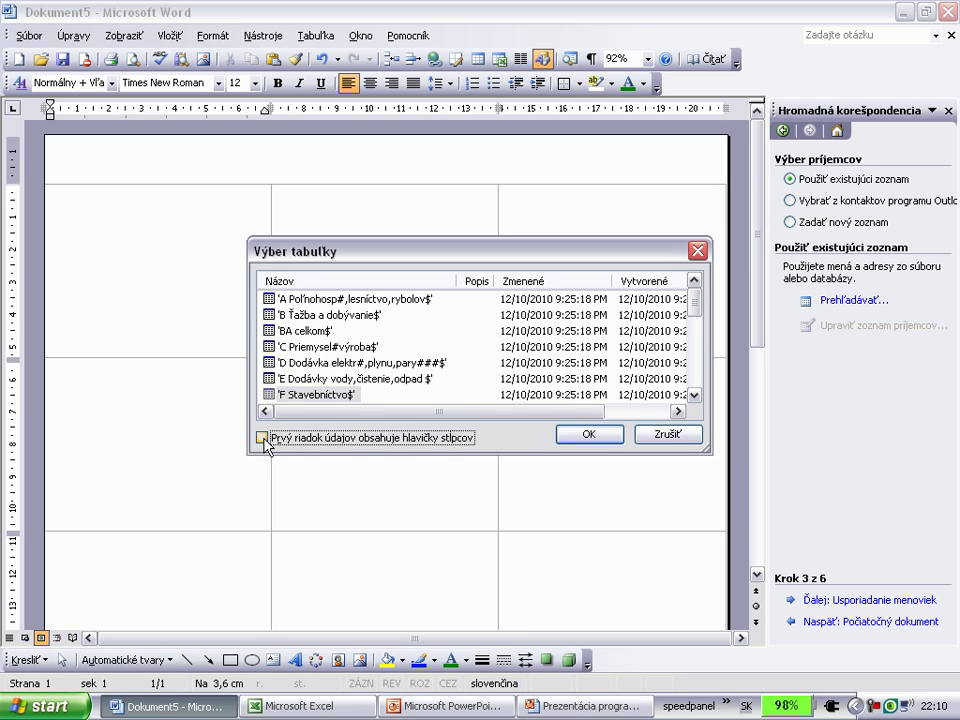
pyautogui.click(265, 444)
pyautogui.click(578, 438)
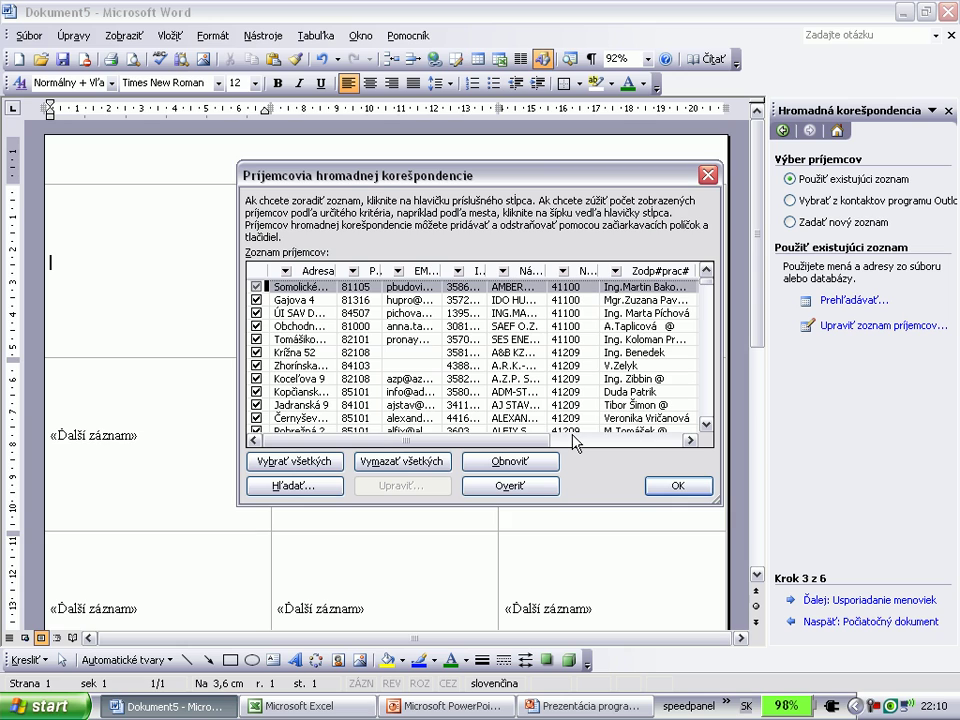
# Try excluding three companies further down the recipient list and include them again.
pyautogui.scroll(-1, 522, 318)
pyautogui.scroll(-5, 522, 318)
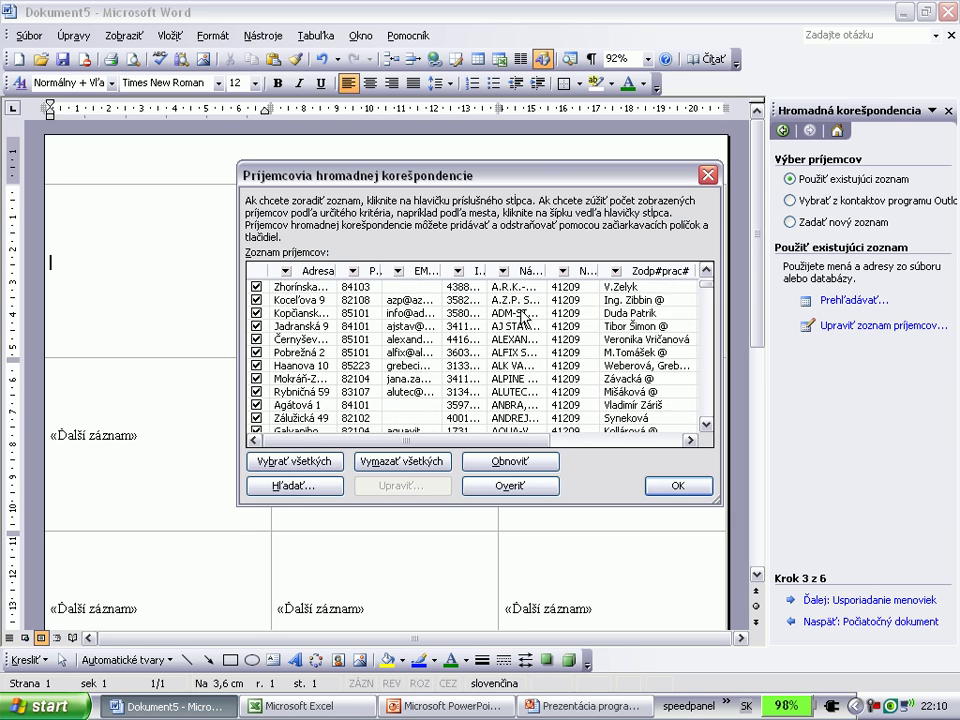
pyautogui.scroll(-3, 522, 318)
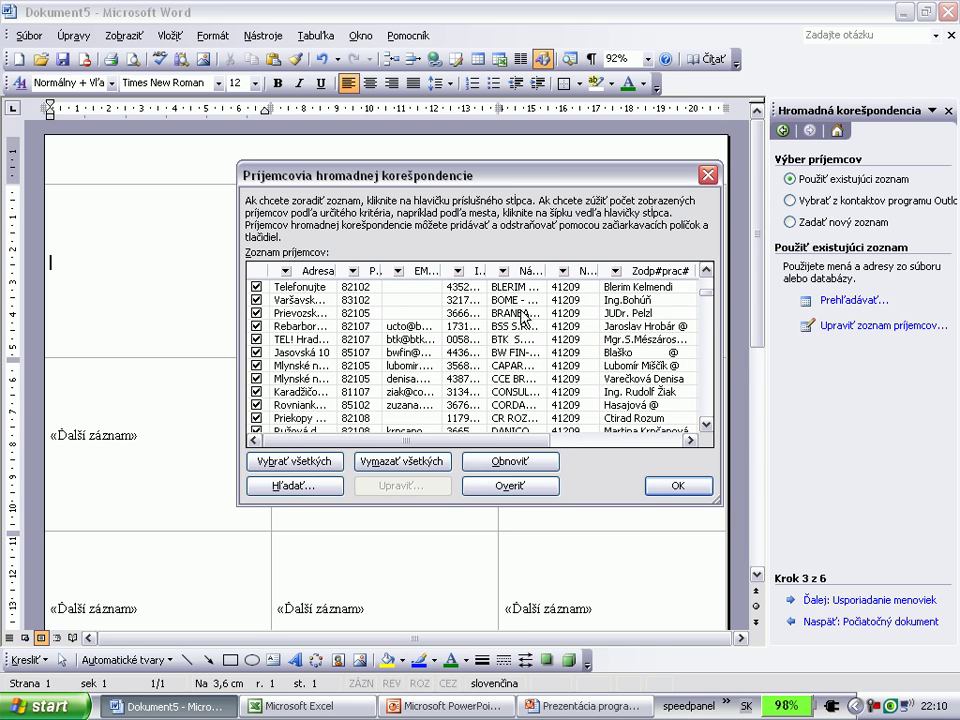
pyautogui.click(255, 313)
pyautogui.click(256, 339)
pyautogui.click(255, 355)
pyautogui.click(256, 352)
pyautogui.click(256, 339)
pyautogui.click(256, 313)
# Accept the full recipient list and advance the wizard to the label arrangement stage.
pyautogui.click(672, 486)
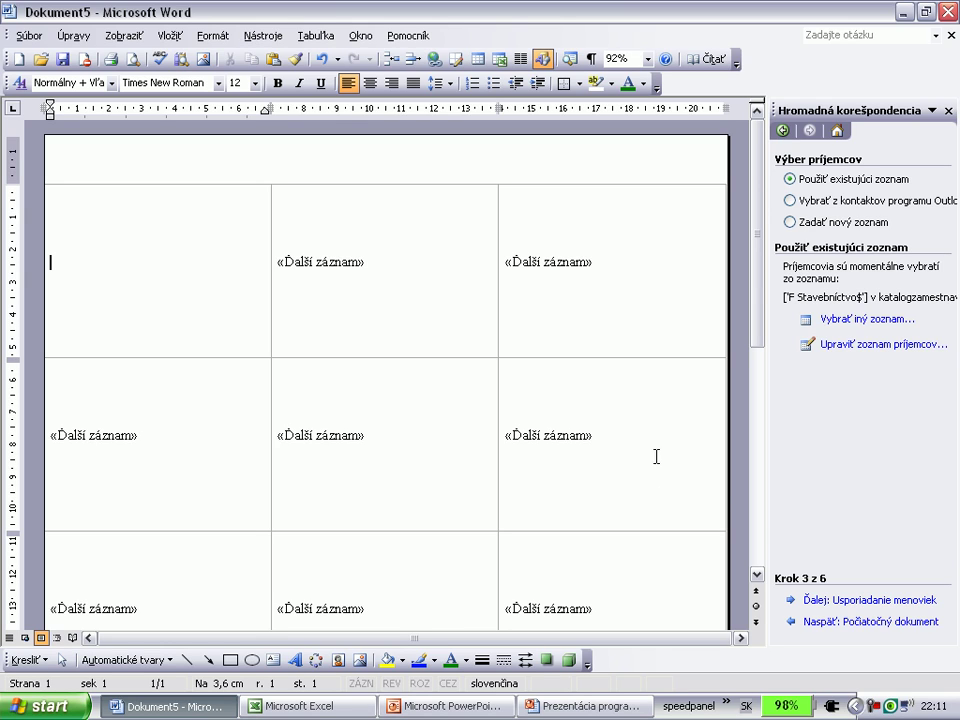
pyautogui.click(844, 600)
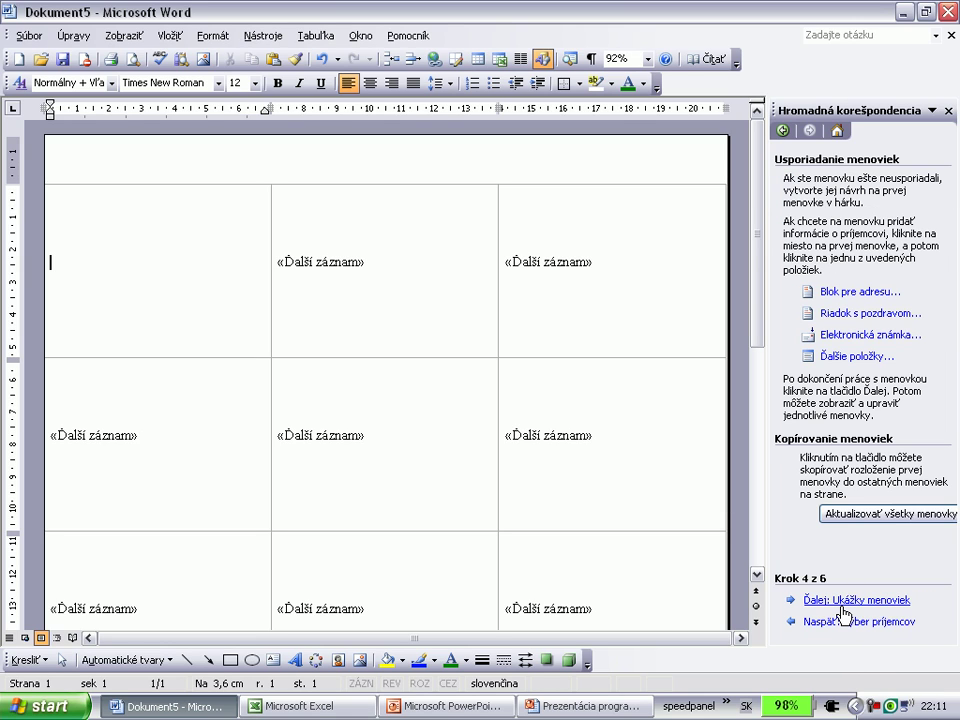